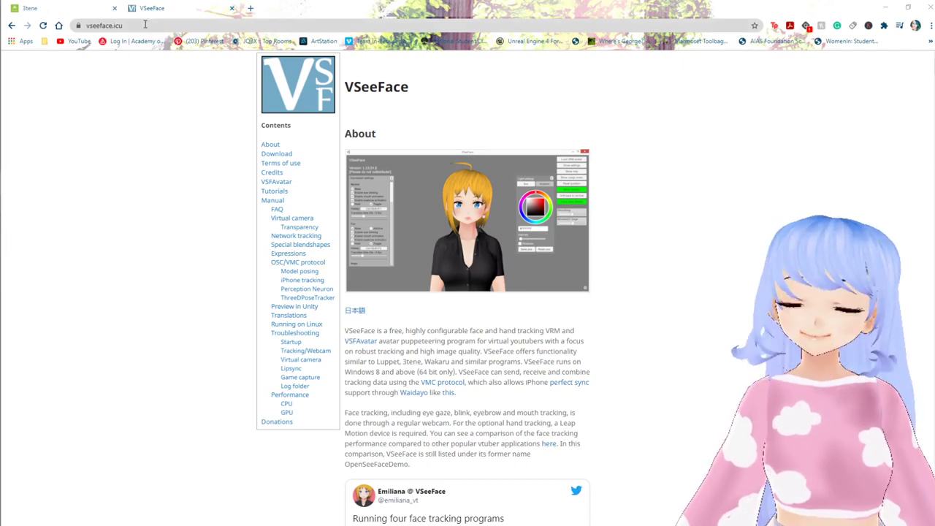
# Download the VSeeFace v1.13.36c zip from the Download section in Chrome
pyautogui.scroll(-9, 440, 214)
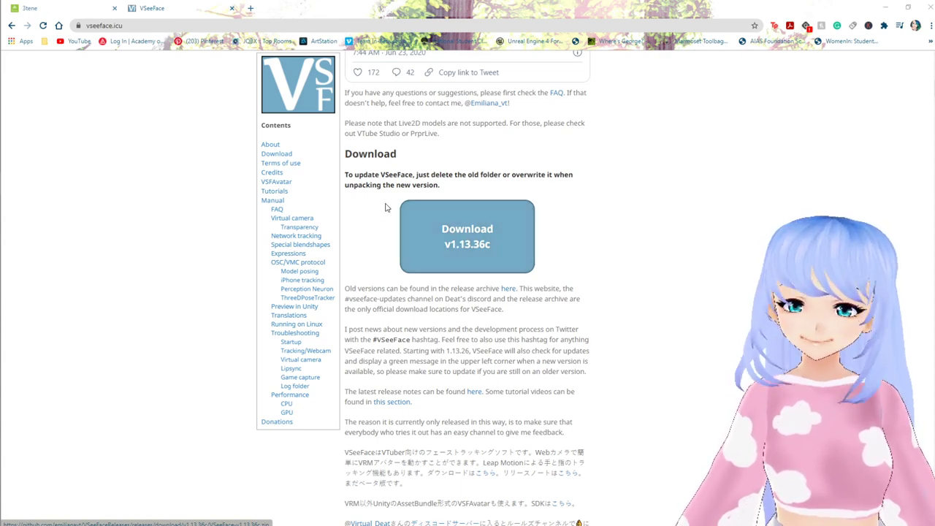
pyautogui.scroll(3, 467, 243)
pyautogui.scroll(-3, 489, 244)
pyautogui.click(461, 232)
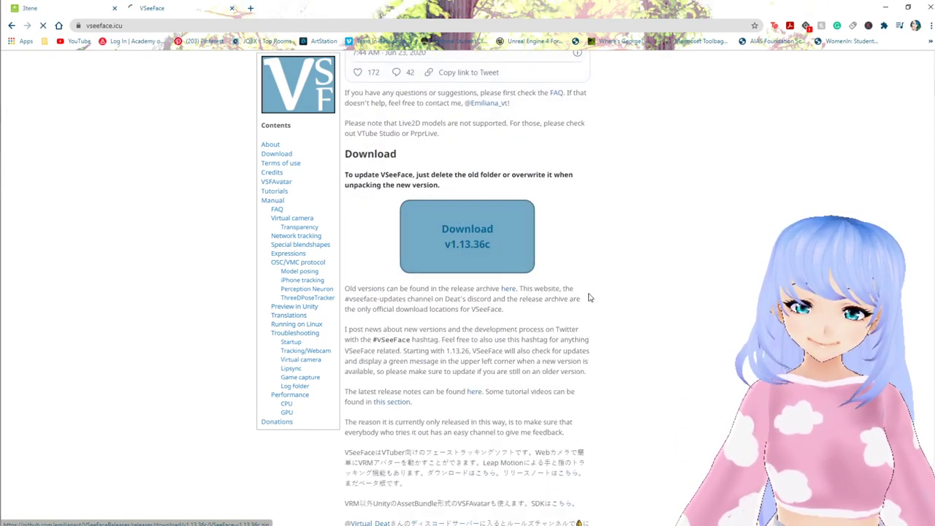
# Show the downloaded VSeeFace zip in the Downloads folder and bring up its actions
pyautogui.click(105, 515)
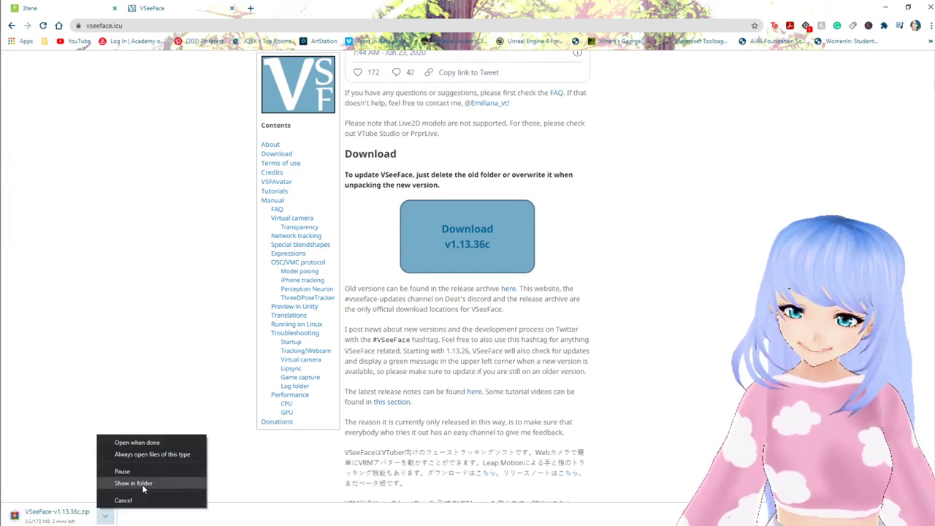
pyautogui.click(135, 482)
pyautogui.rightClick(327, 207)
# Extract the zip to VSeeFace-v1.13.36c\ and launch VSeeFace.exe from that folder
pyautogui.click(261, 257)
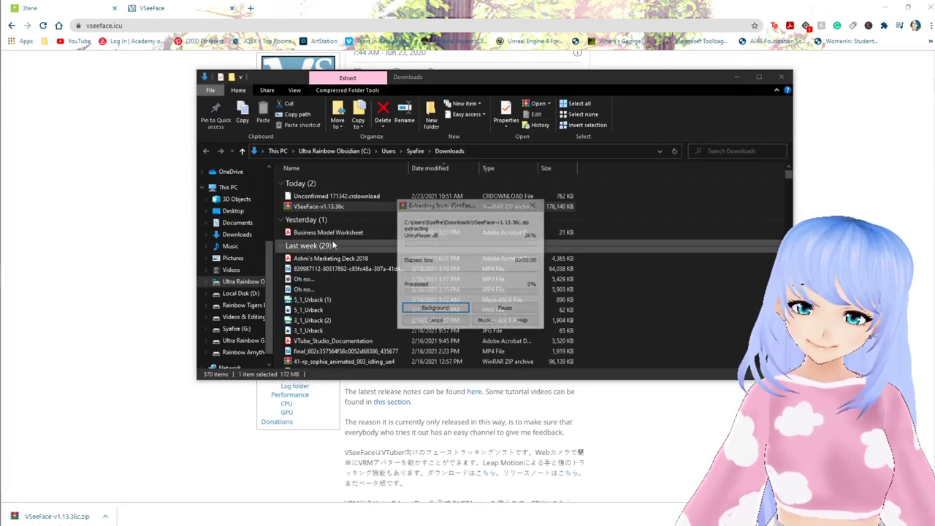
pyautogui.doubleClick(325, 188)
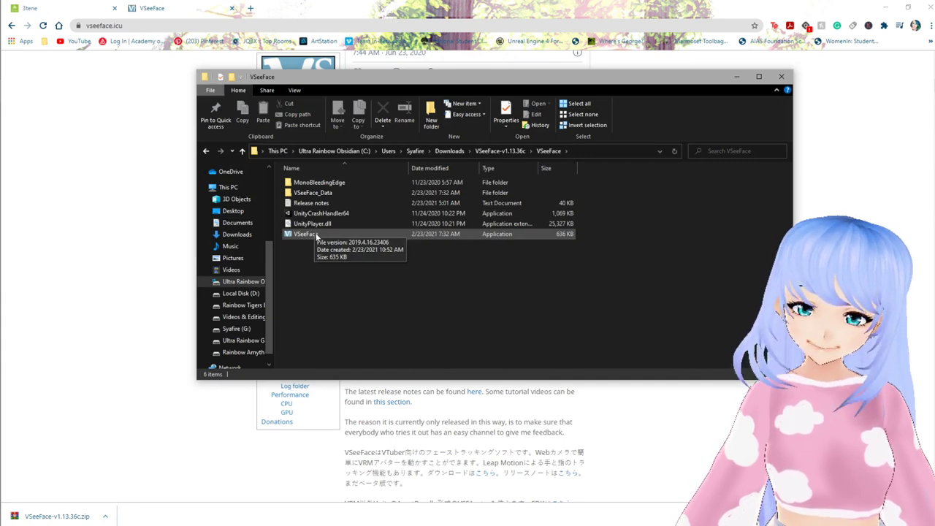
pyautogui.doubleClick(321, 234)
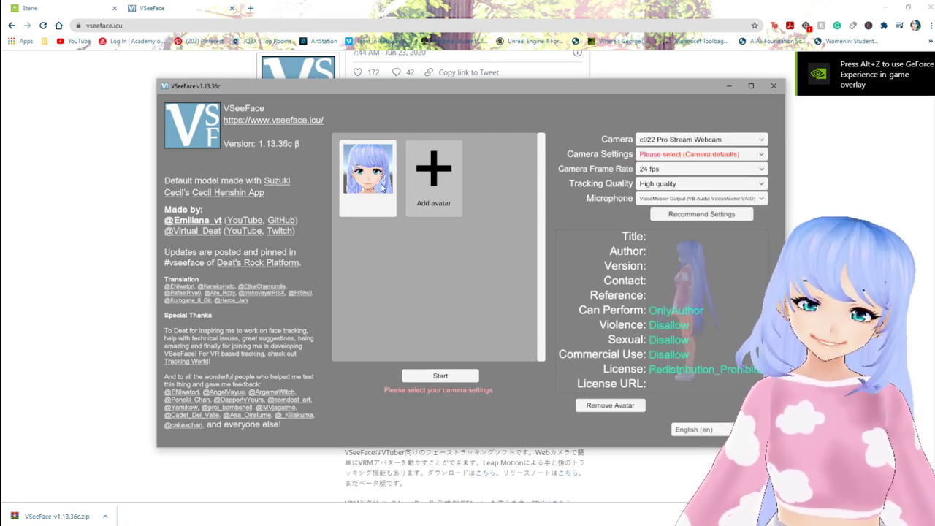
# Add SyaShortsHair.vrm from the VR SYA folder as a new avatar
pyautogui.click(434, 175)
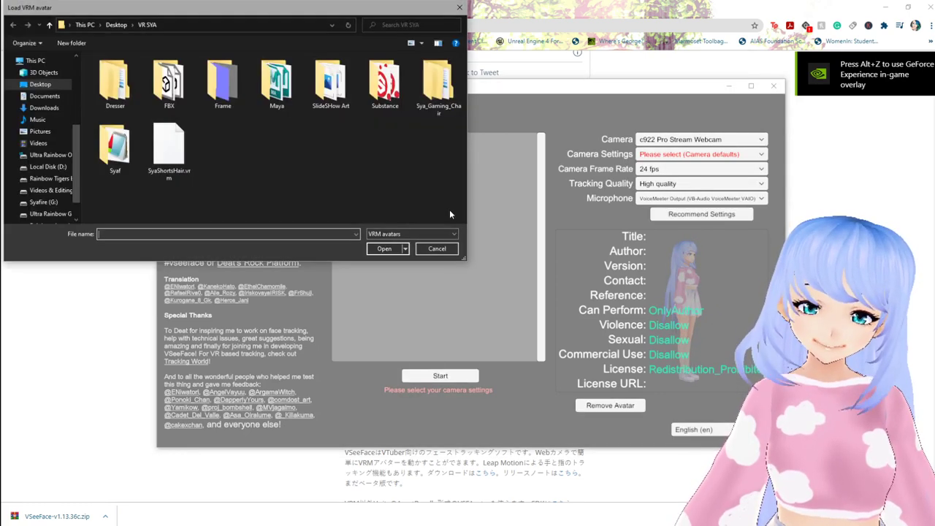
pyautogui.press('Escape')
pyautogui.click(451, 200)
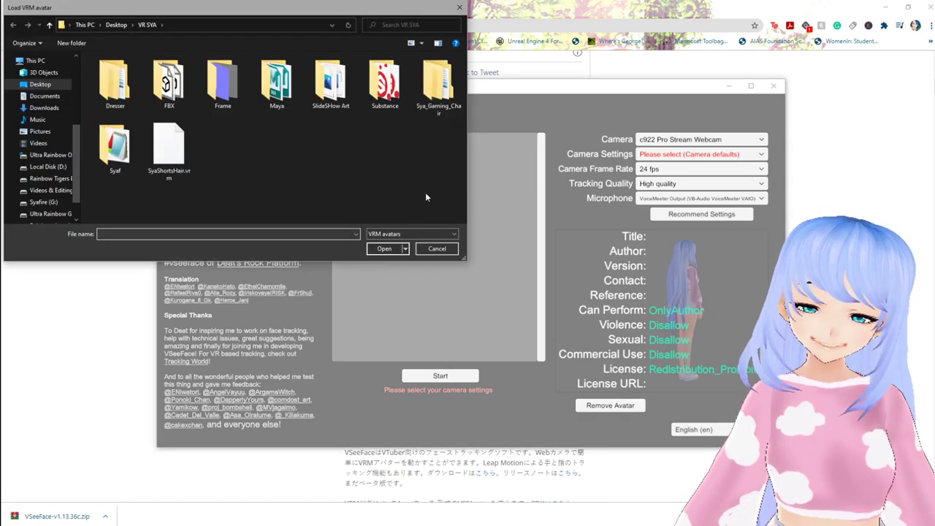
pyautogui.doubleClick(175, 179)
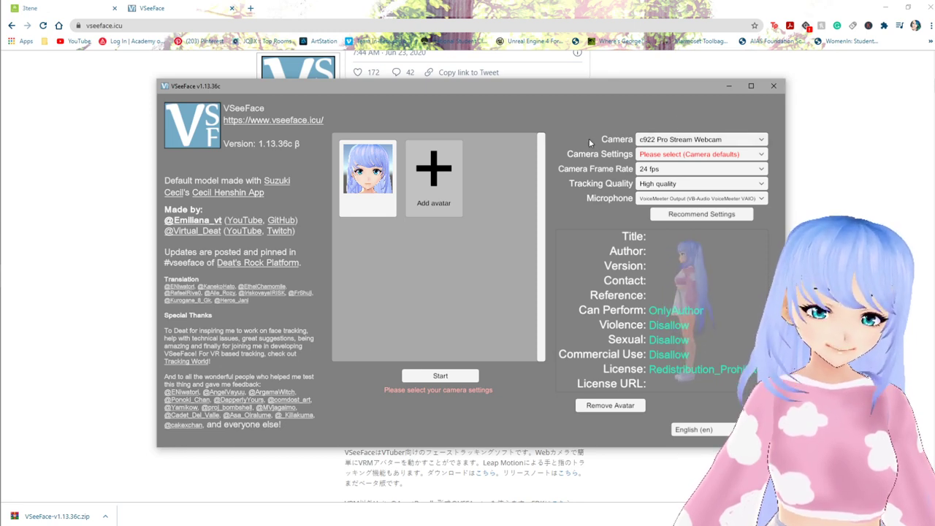
# Select the c922 Pro Stream Webcam and set its camera frame rate to 30 fps
pyautogui.click(697, 138)
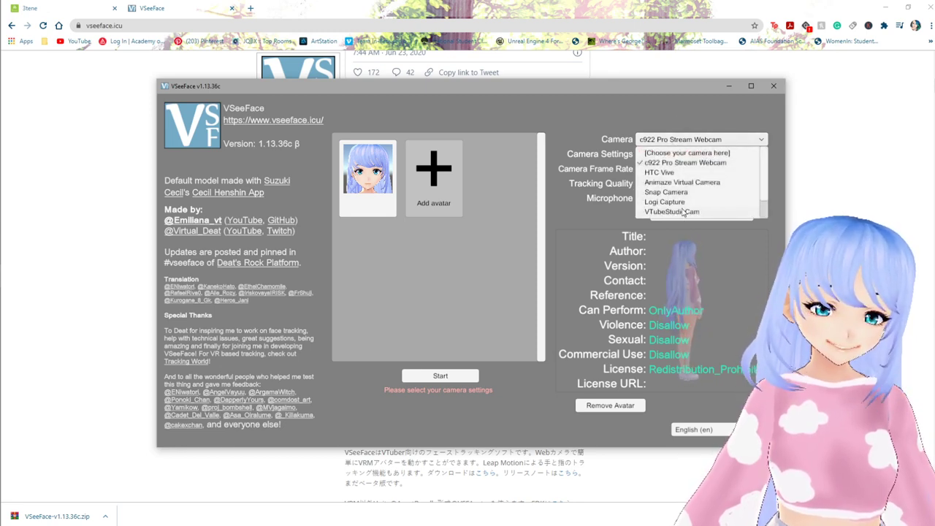
pyautogui.click(713, 164)
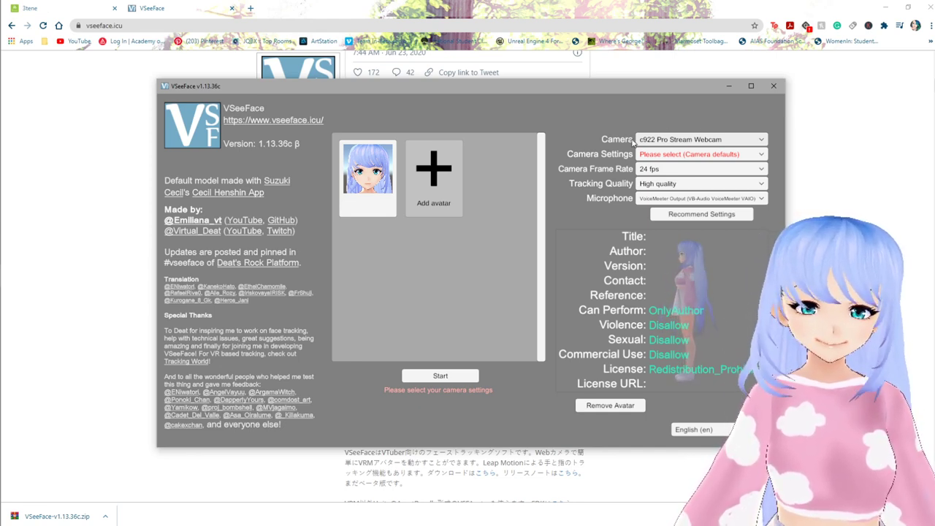
pyautogui.click(668, 173)
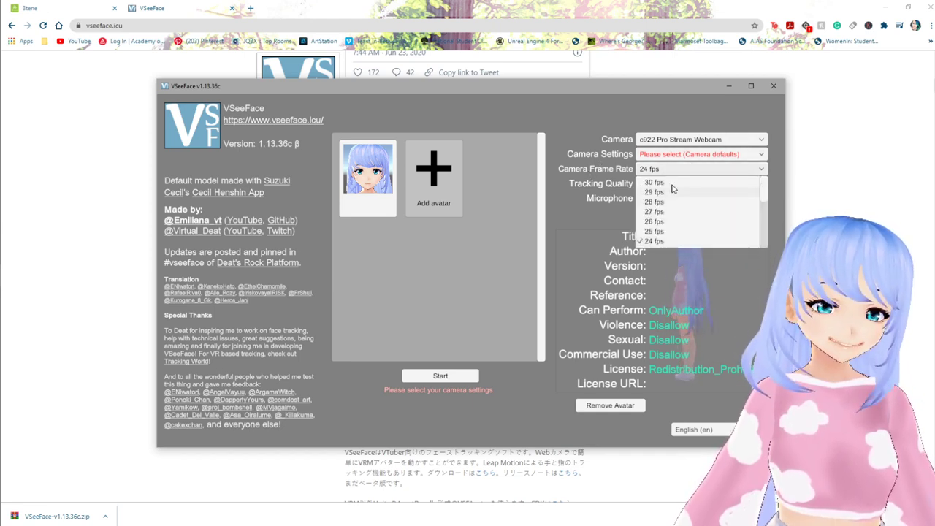
pyautogui.click(663, 182)
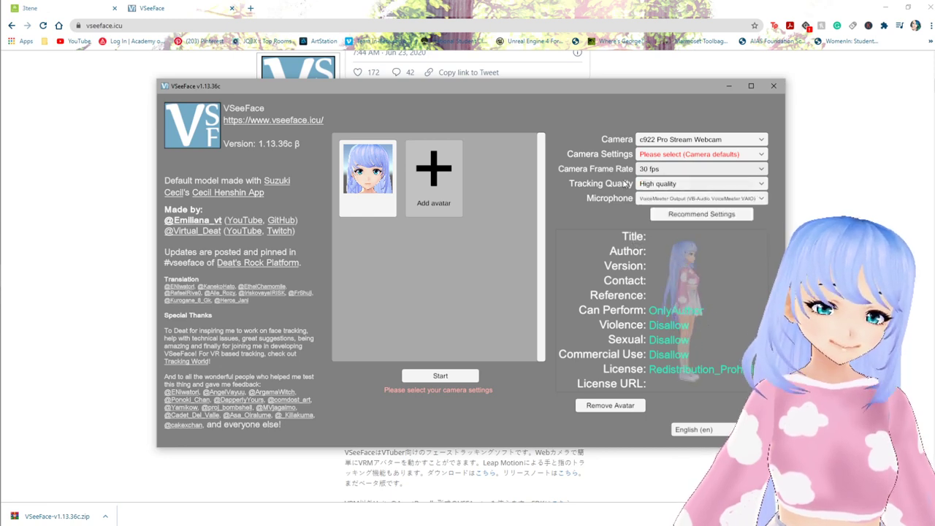
pyautogui.click(661, 172)
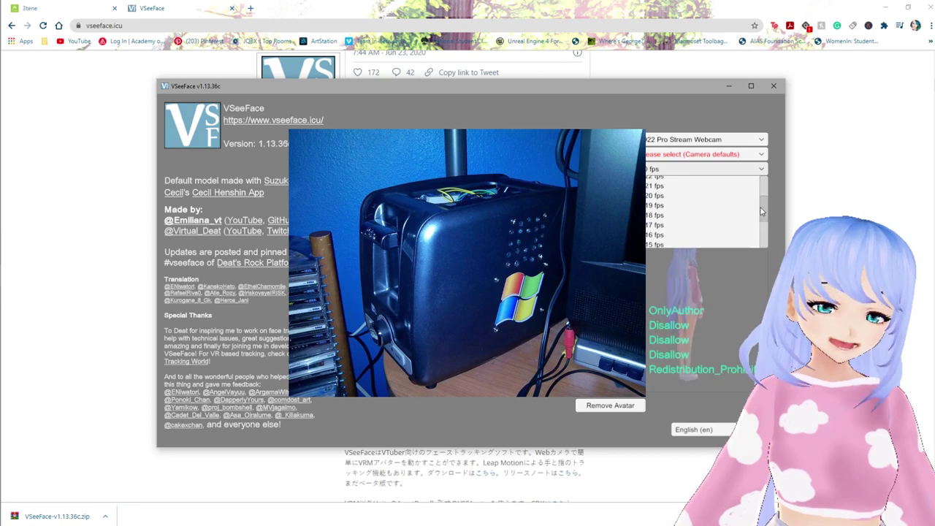
pyautogui.click(574, 171)
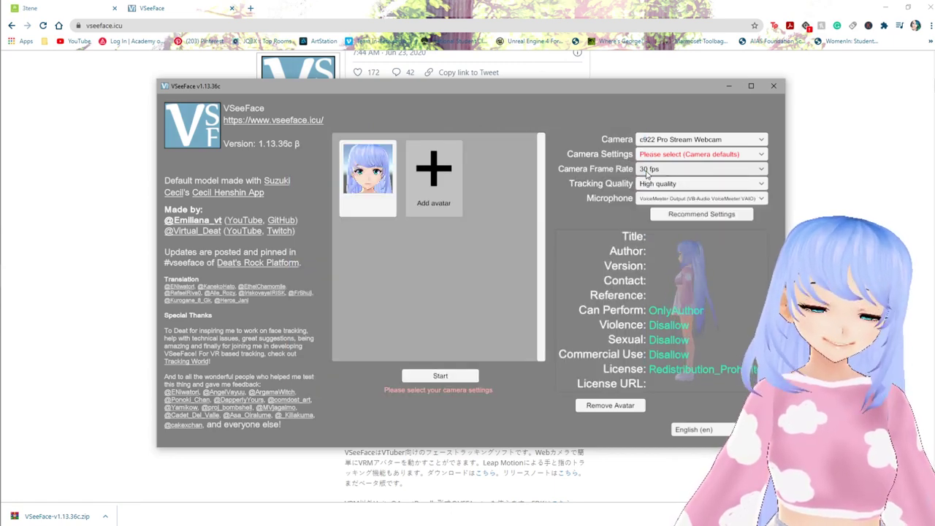
# Set tracking quality to High quality (wink support) and keep VoiceMeeter Output as microphone
pyautogui.click(664, 184)
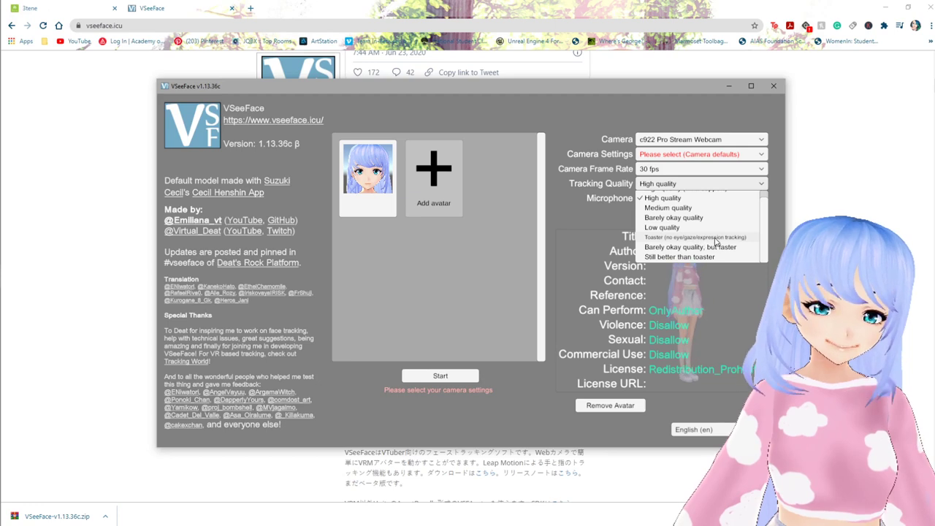
pyautogui.click(715, 238)
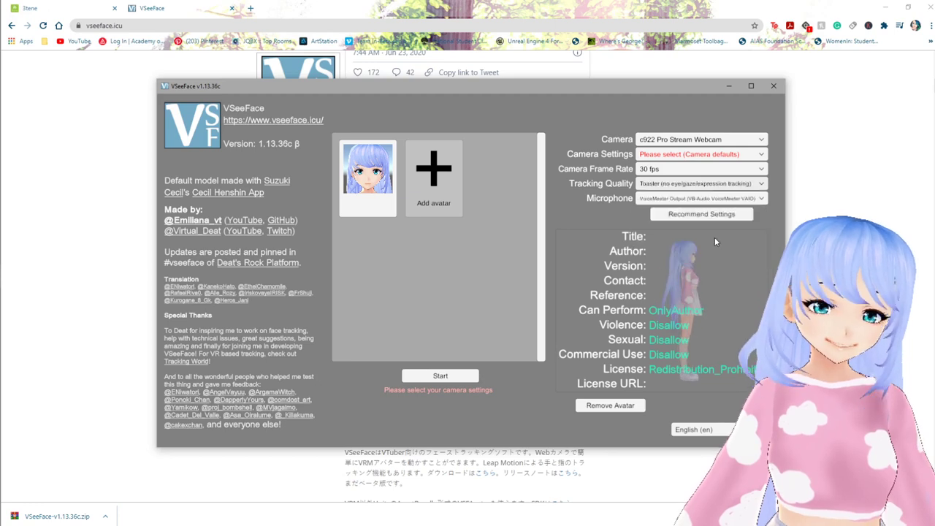
pyautogui.click(661, 186)
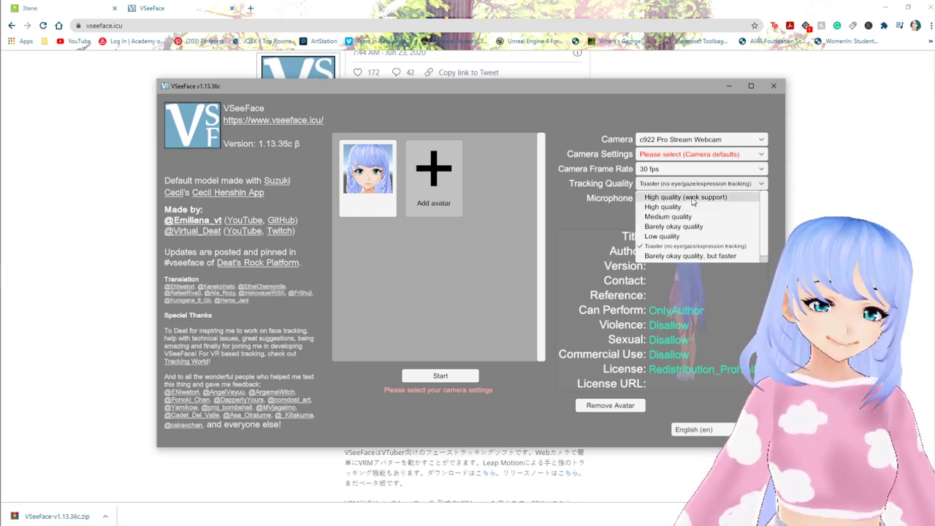
pyautogui.click(698, 197)
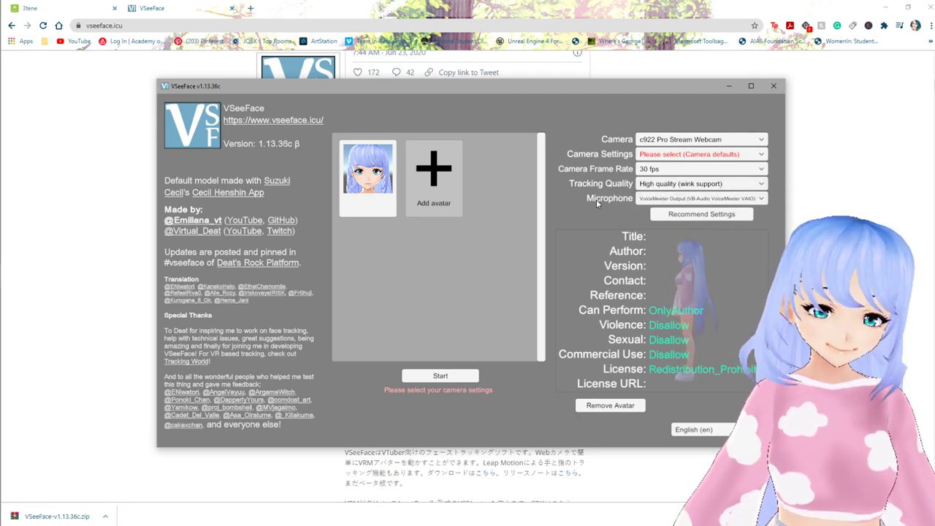
pyautogui.click(653, 197)
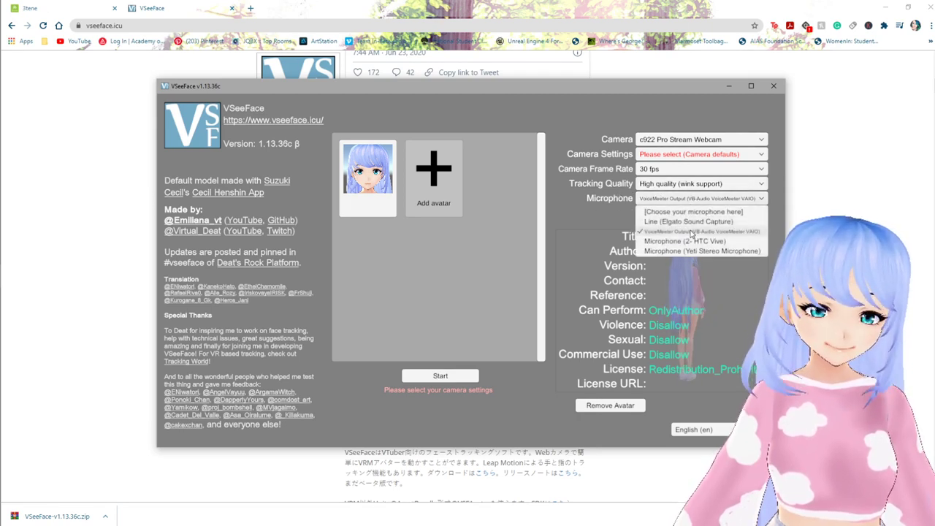
pyautogui.click(691, 232)
pyautogui.click(660, 217)
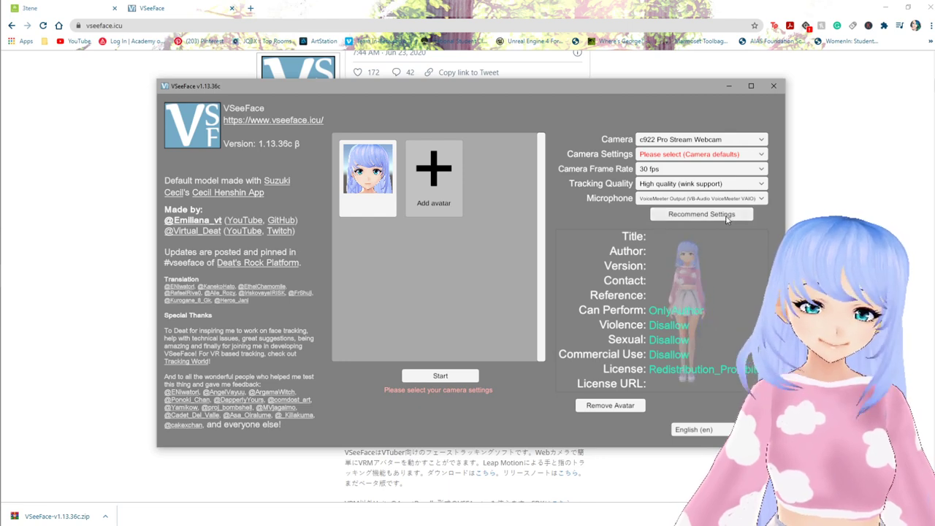
pyautogui.click(679, 168)
pyautogui.click(679, 188)
pyautogui.click(679, 187)
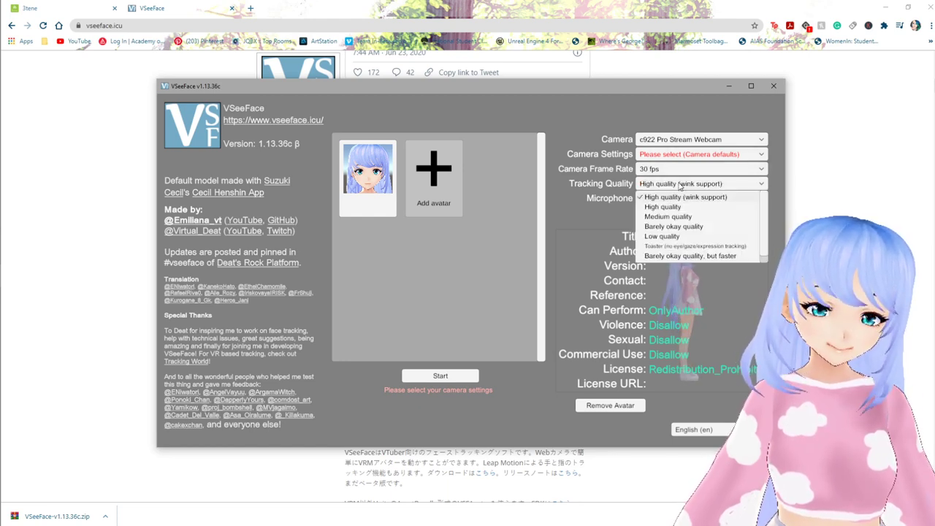
pyautogui.click(683, 195)
pyautogui.click(688, 199)
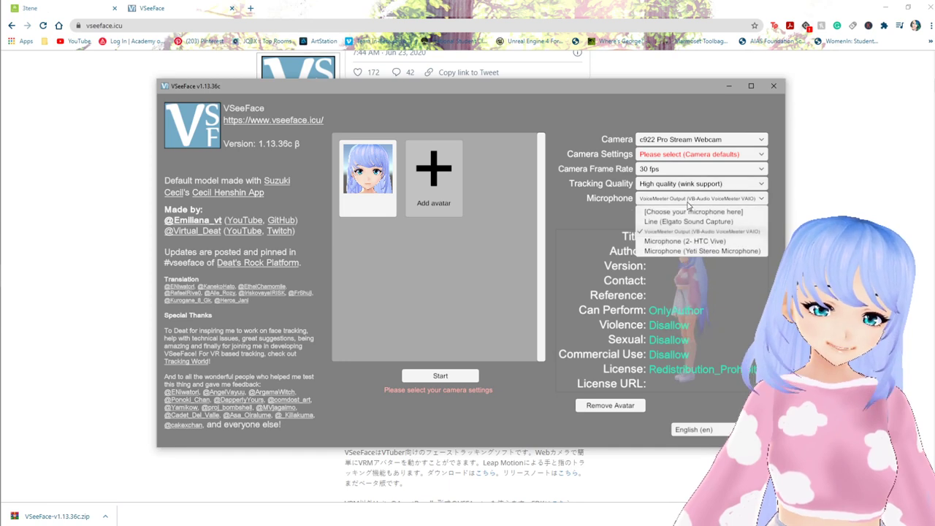
pyautogui.click(687, 200)
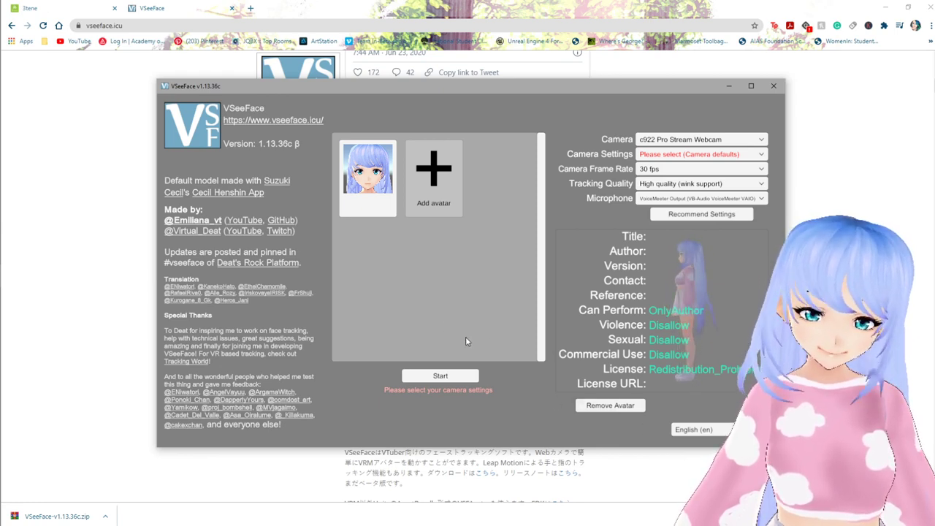
pyautogui.click(712, 430)
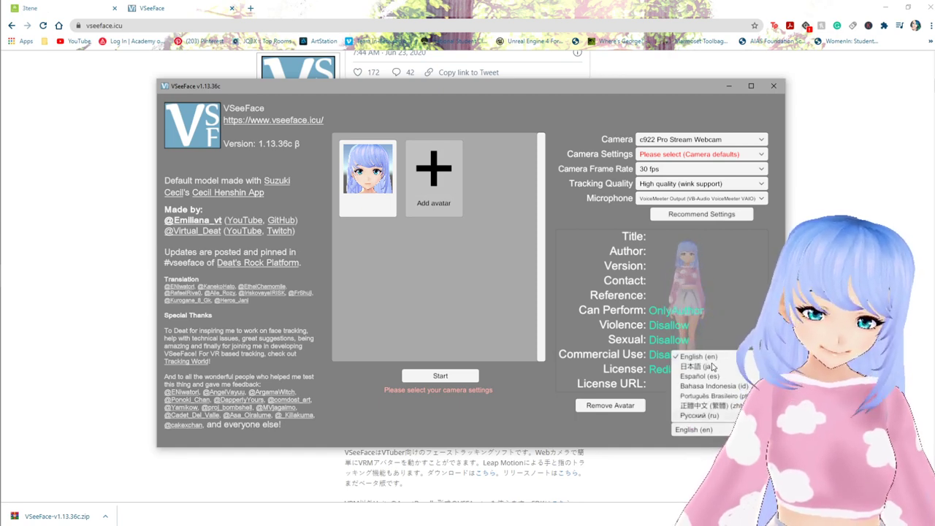
pyautogui.click(697, 356)
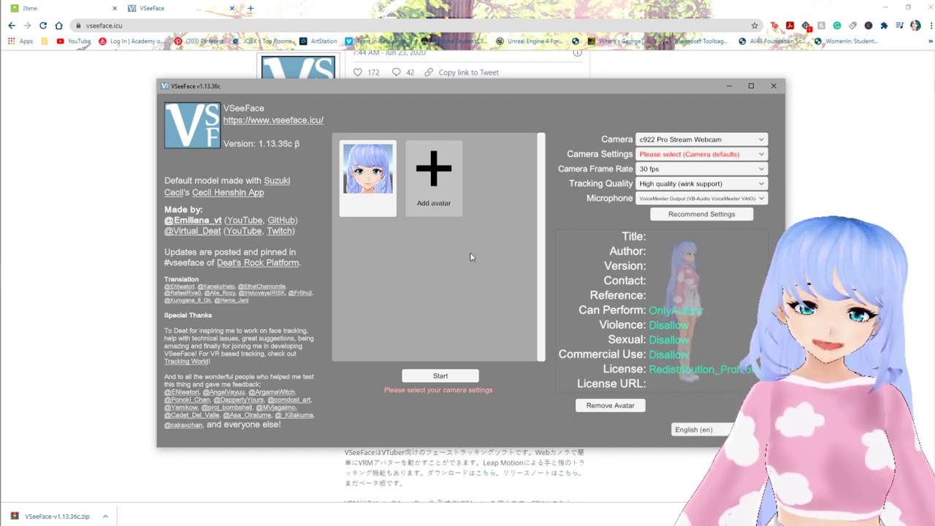
# Start face tracking with the avatar, then view and close the Leap Motion settings
pyautogui.click(439, 376)
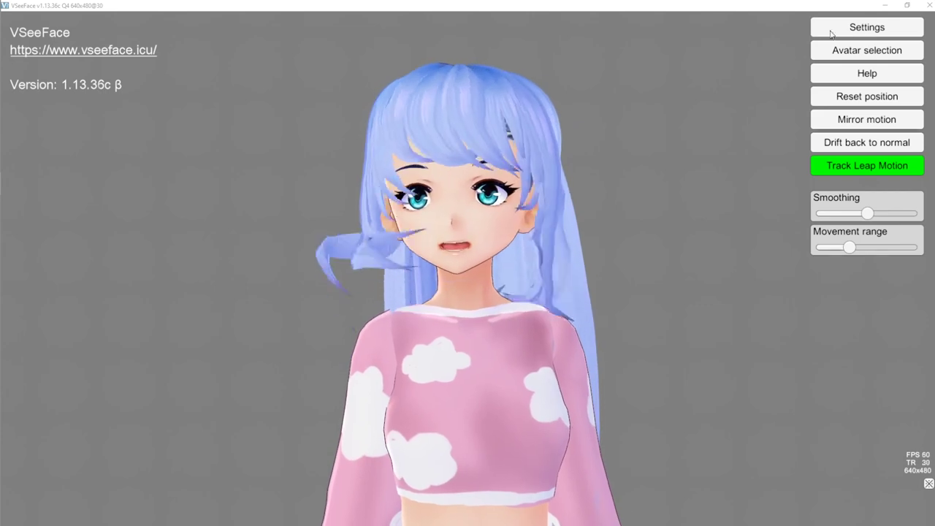
pyautogui.click(866, 27)
pyautogui.click(308, 31)
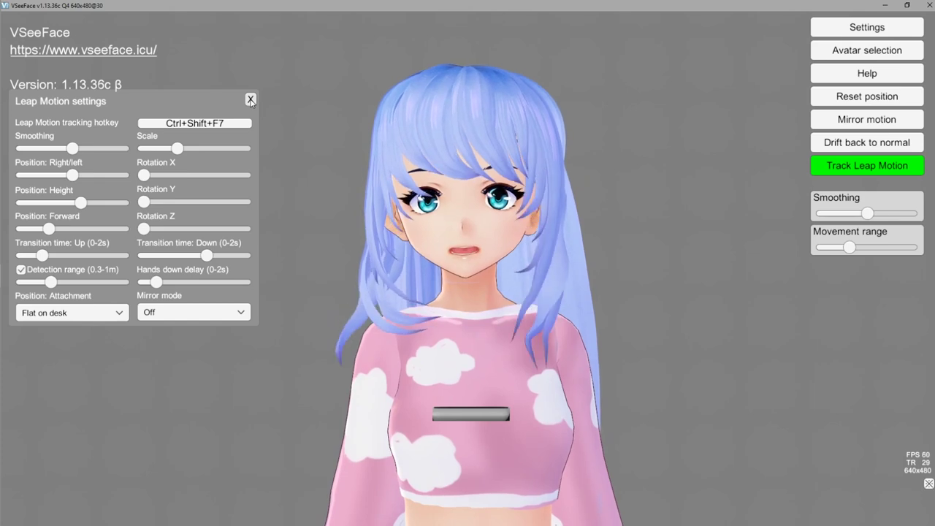
pyautogui.click(250, 101)
# Open the post-processing Effect settings and show the Bloom options
pyautogui.click(867, 27)
pyautogui.click(376, 28)
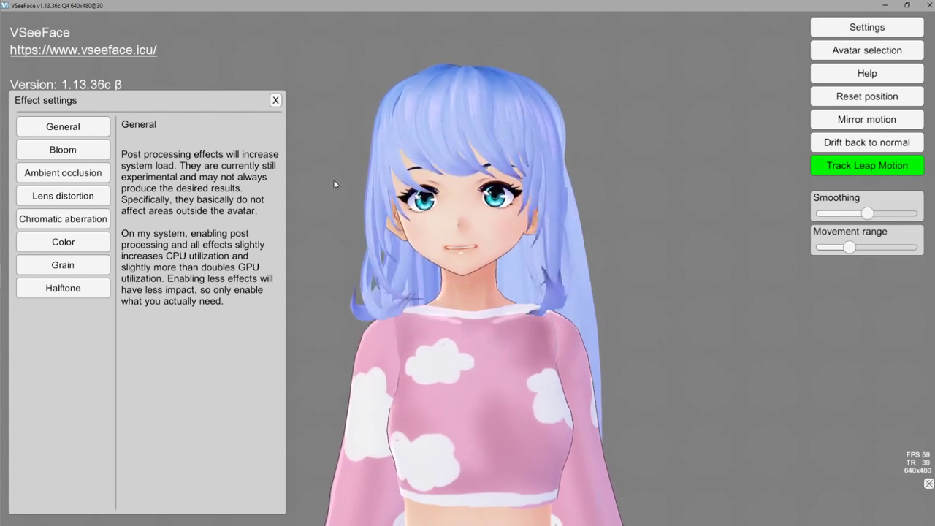
pyautogui.click(88, 152)
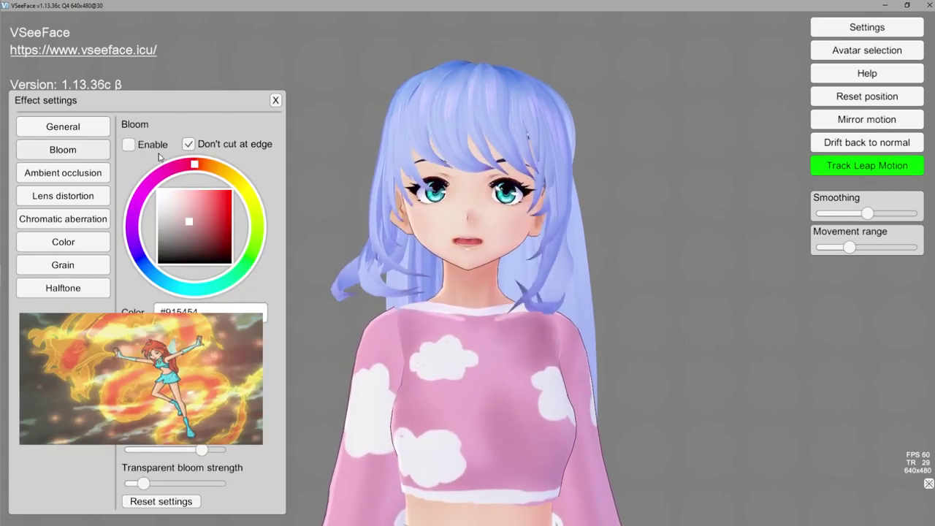
# Enable bloom, experiment with its colour, intensity and threshold, then reset to defaults
pyautogui.click(129, 145)
pyautogui.moveTo(190, 194); pyautogui.dragTo(189, 215)
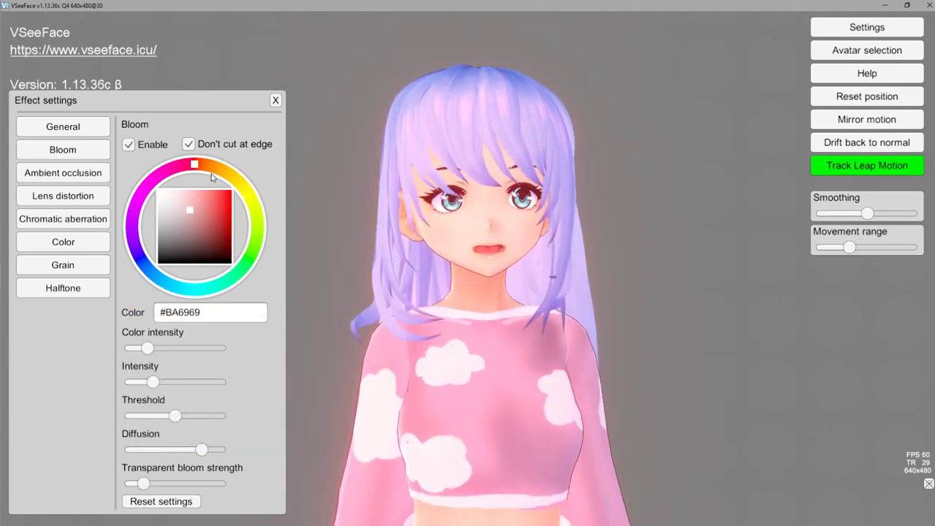
pyautogui.moveTo(163, 176); pyautogui.dragTo(219, 288)
pyautogui.moveTo(210, 191)
pyautogui.mouseDown()
pyautogui.moveTo(184, 203)
pyautogui.moveTo(203, 208)
pyautogui.moveTo(159, 198)
pyautogui.moveTo(195, 214)
pyautogui.moveTo(184, 194)
pyautogui.moveTo(204, 219)
pyautogui.moveTo(196, 216)
pyautogui.mouseUp()
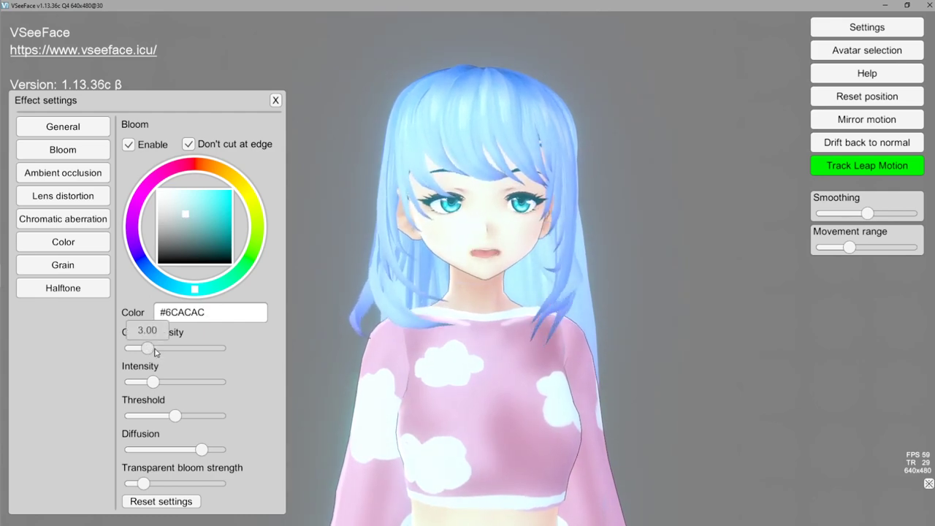
pyautogui.moveTo(155, 352); pyautogui.dragTo(160, 381)
pyautogui.moveTo(175, 416); pyautogui.dragTo(177, 417)
pyautogui.click(161, 501)
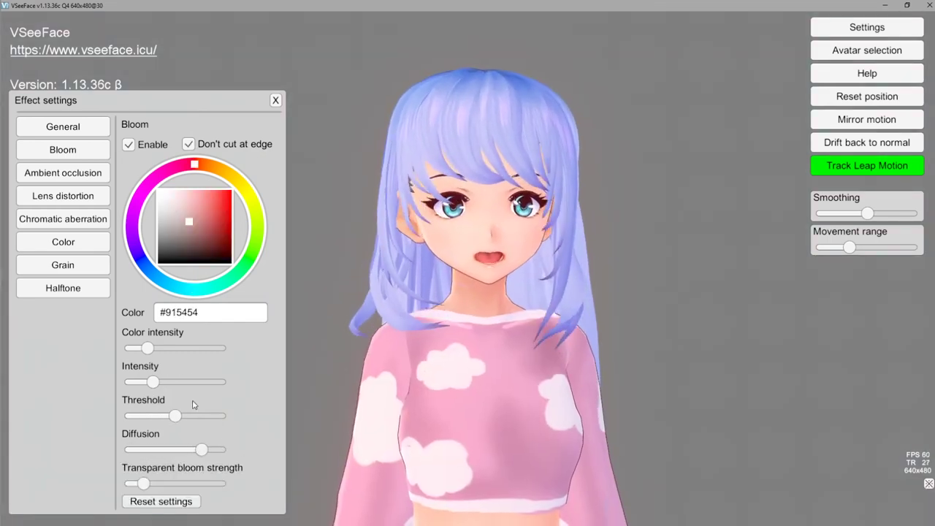
# Set bloom colour #8DD1F5, intensity about 2 and transparent bloom strength about 2.30
pyautogui.moveTo(187, 204)
pyautogui.mouseDown()
pyautogui.moveTo(183, 179)
pyautogui.moveTo(172, 285)
pyautogui.mouseUp()
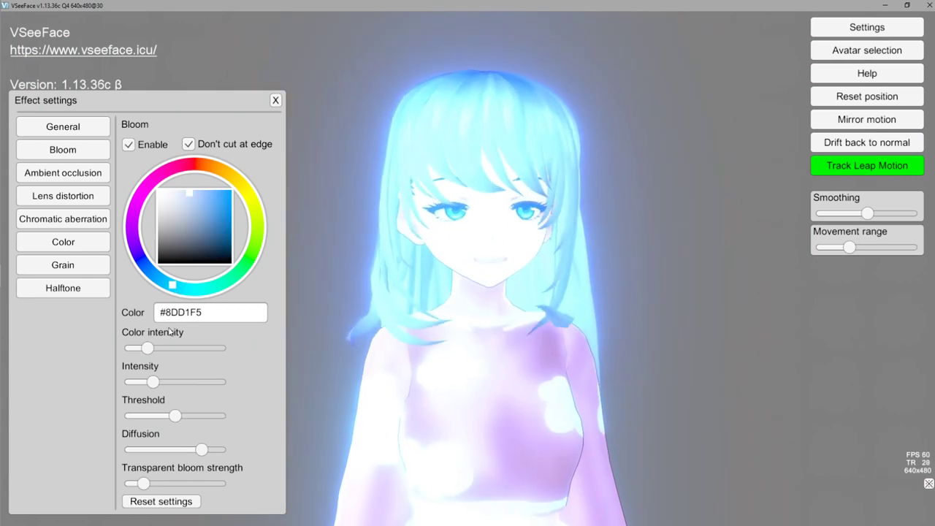
pyautogui.moveTo(149, 348); pyautogui.dragTo(141, 348)
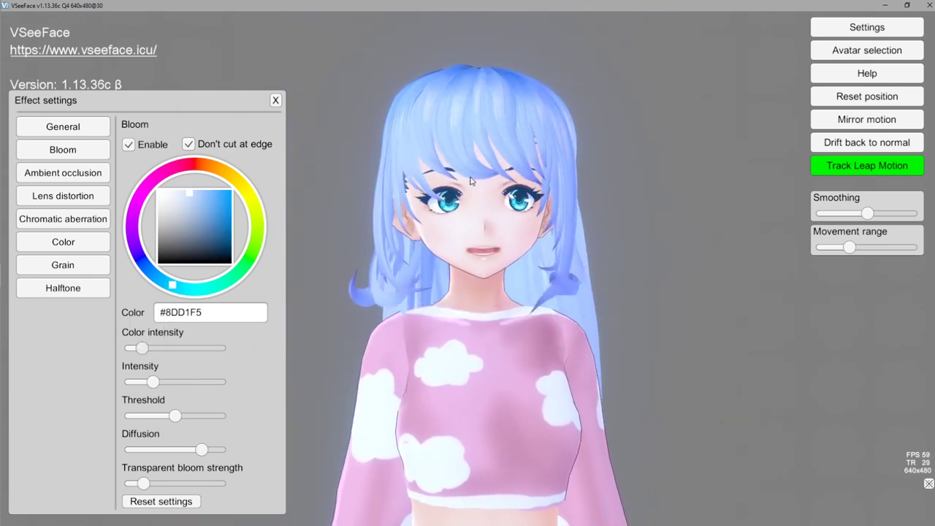
pyautogui.click(190, 146)
pyautogui.click(190, 146)
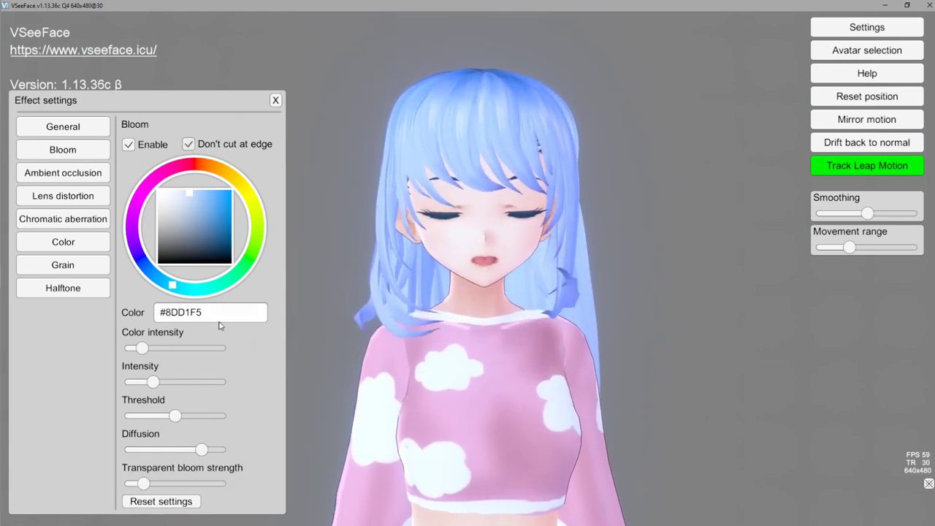
pyautogui.moveTo(143, 483)
pyautogui.mouseDown()
pyautogui.moveTo(219, 482)
pyautogui.moveTo(150, 482)
pyautogui.mouseUp()
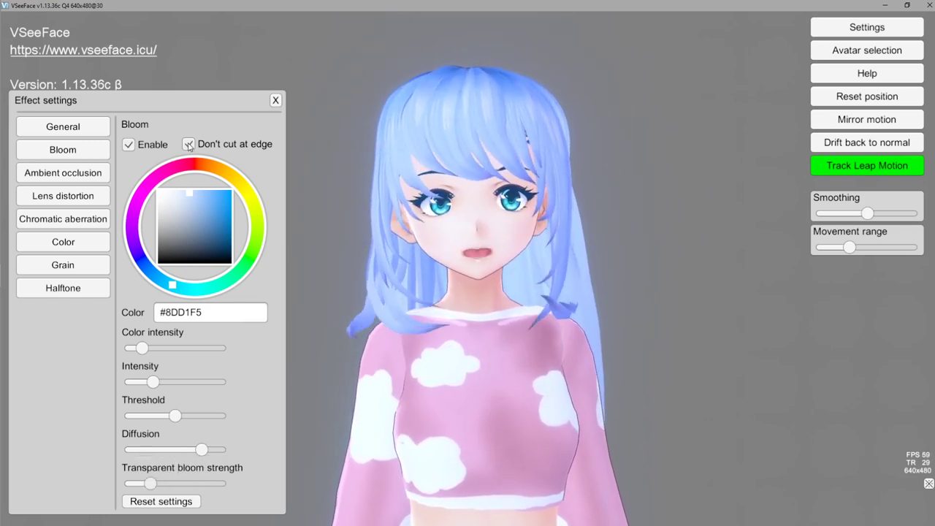
pyautogui.click(63, 172)
pyautogui.click(129, 145)
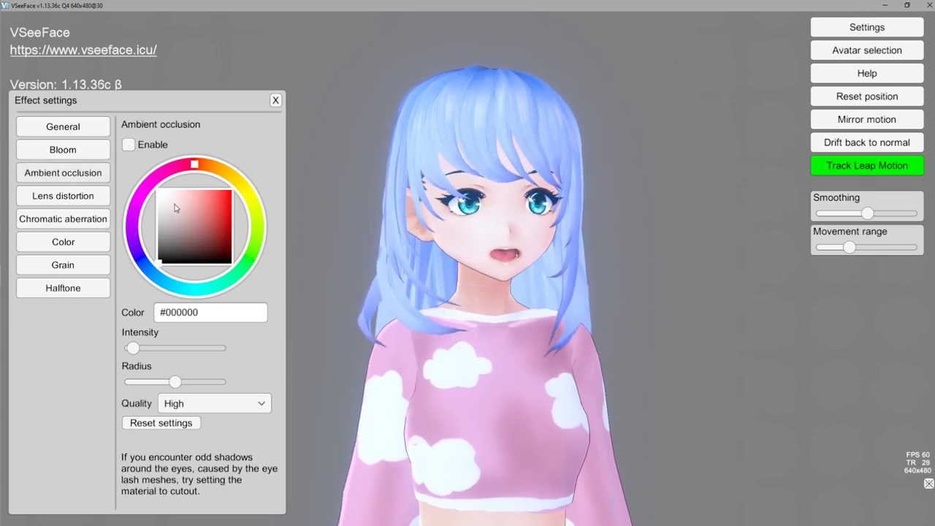
# Enable ambient occlusion with colour #FFA8A8, stronger intensity, slightly smaller radius and Ultra quality
pyautogui.click(129, 144)
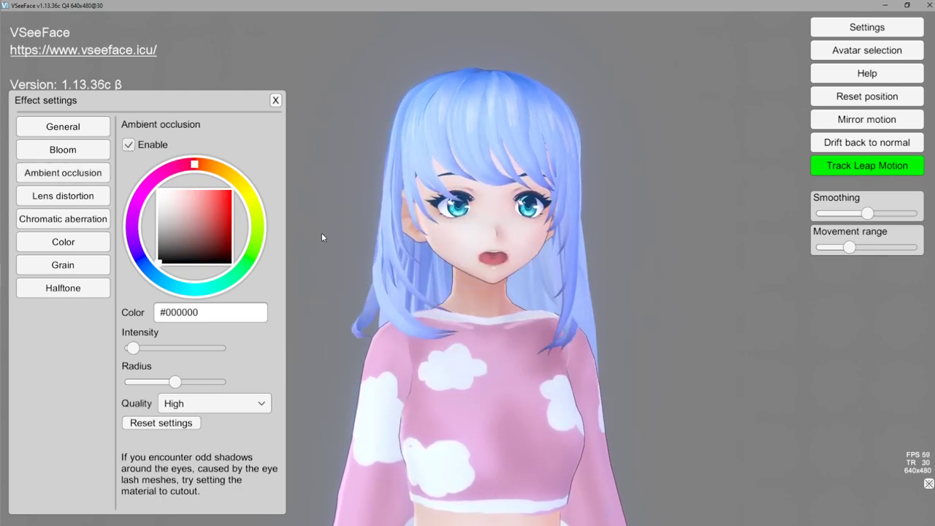
pyautogui.moveTo(188, 207); pyautogui.dragTo(213, 260)
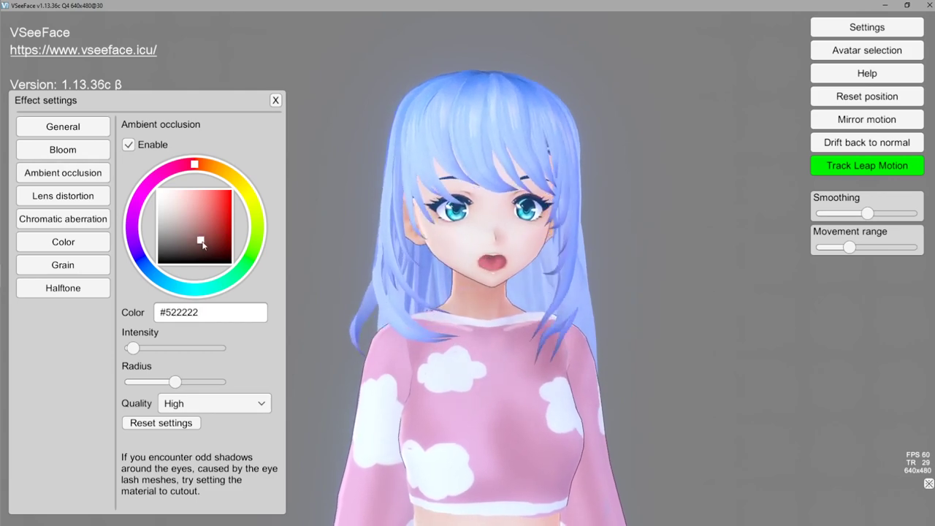
pyautogui.moveTo(213, 256)
pyautogui.mouseDown()
pyautogui.moveTo(190, 264)
pyautogui.moveTo(180, 192)
pyautogui.moveTo(237, 223)
pyautogui.moveTo(255, 217)
pyautogui.moveTo(182, 189)
pyautogui.mouseUp()
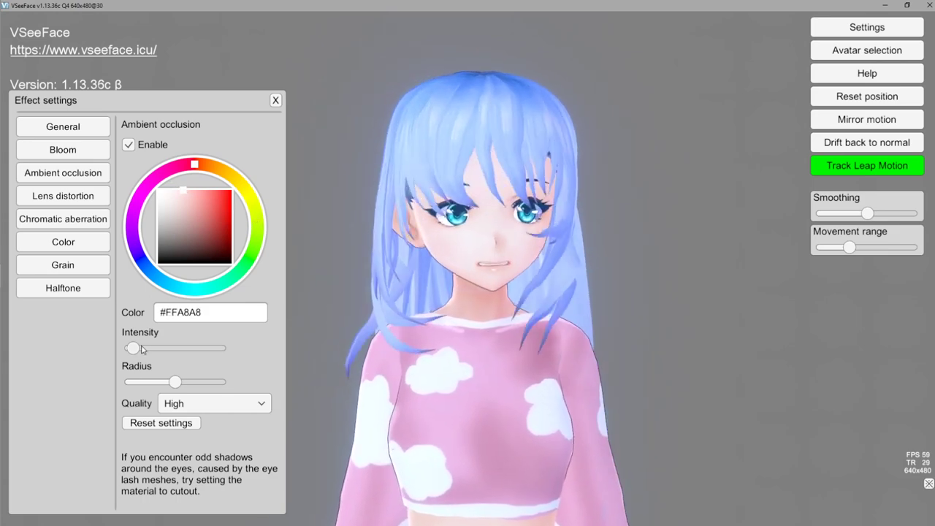
pyautogui.moveTo(132, 347); pyautogui.dragTo(157, 358)
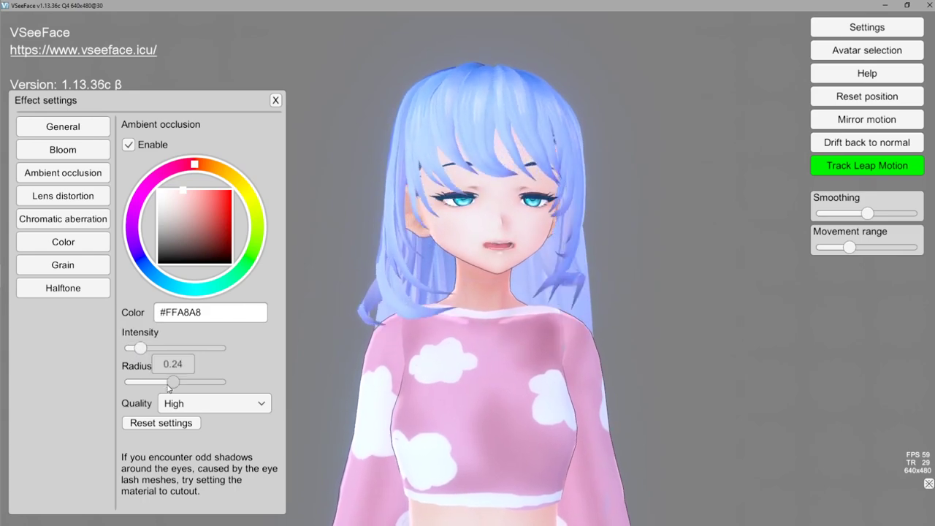
pyautogui.moveTo(167, 386); pyautogui.dragTo(171, 386)
pyautogui.click(196, 404)
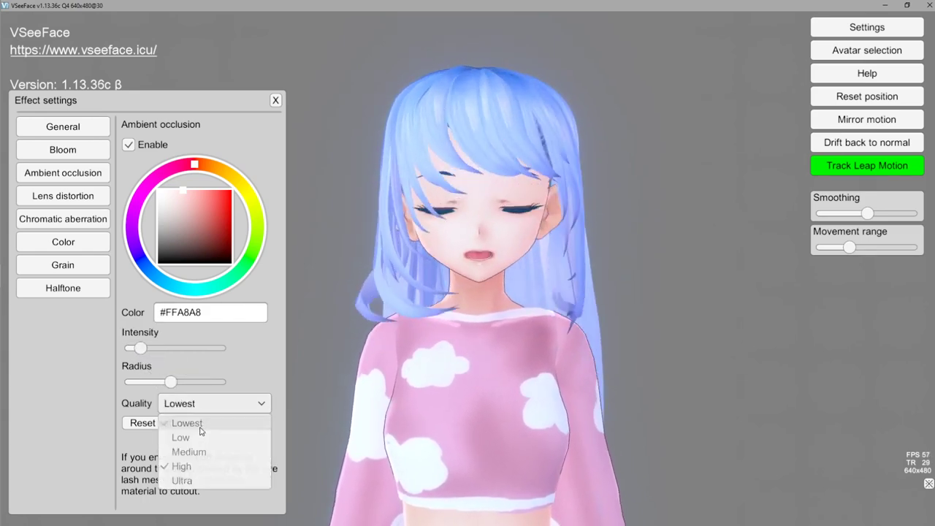
pyautogui.click(207, 409)
pyautogui.click(198, 480)
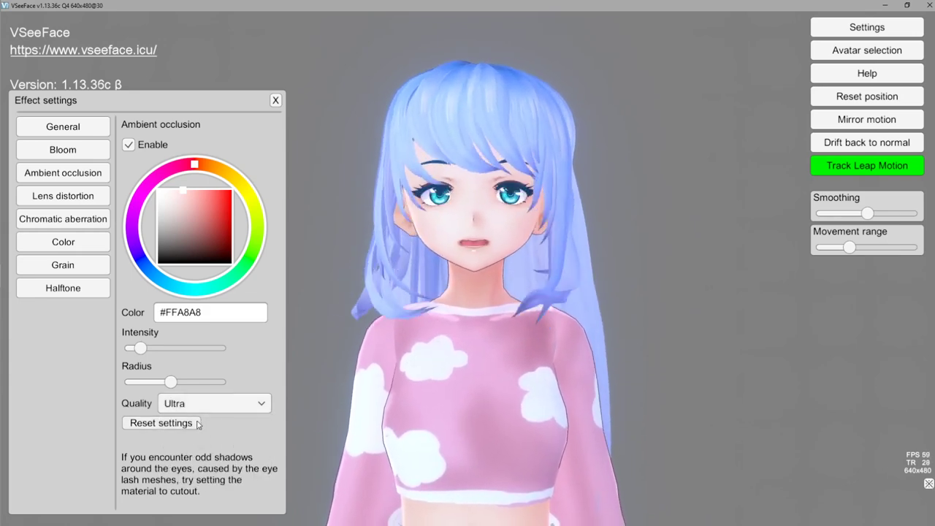
pyautogui.click(62, 196)
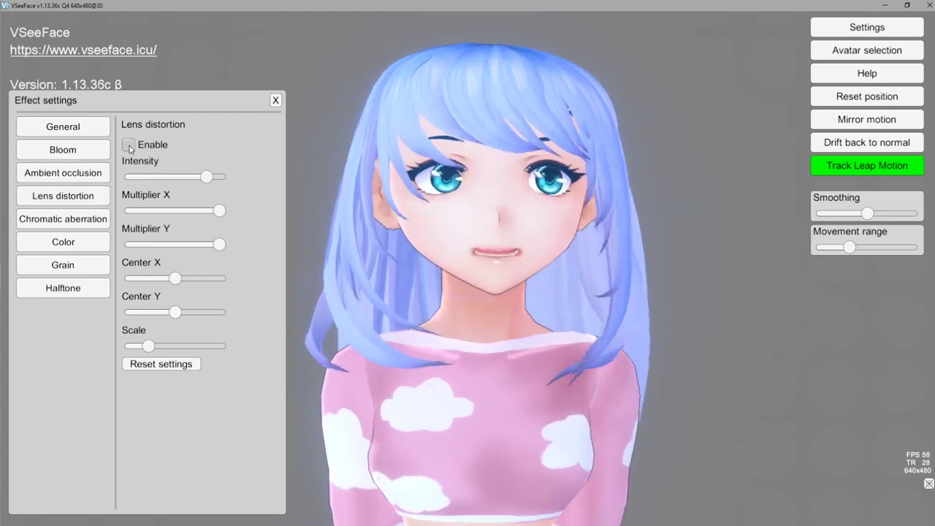
# Try lens distortion intensity, centre and multiplier values, then reset them and disable it
pyautogui.moveTo(206, 176); pyautogui.dragTo(132, 214)
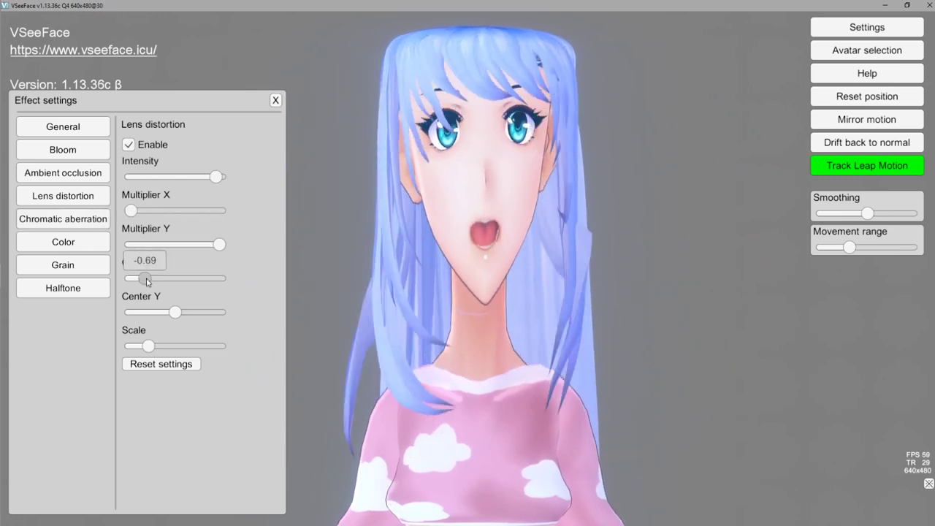
pyautogui.moveTo(176, 314)
pyautogui.mouseDown()
pyautogui.moveTo(155, 313)
pyautogui.moveTo(188, 312)
pyautogui.mouseUp()
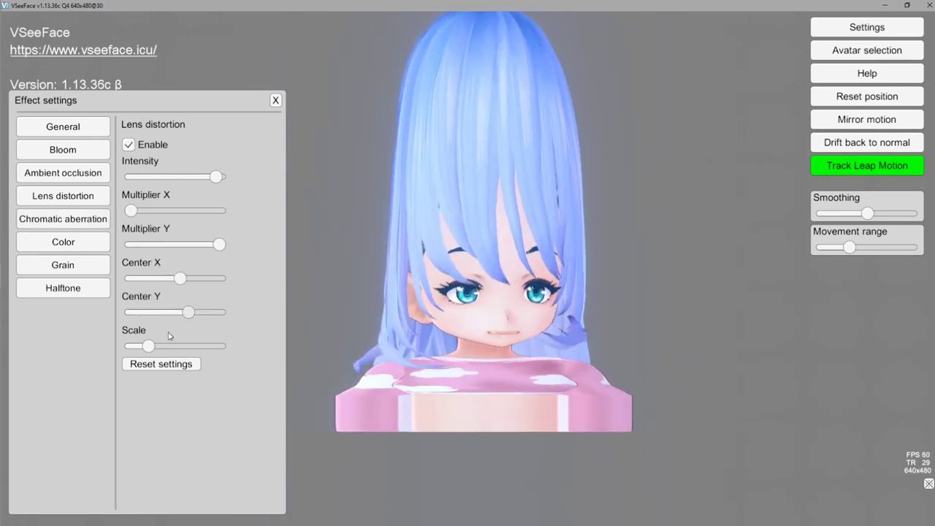
pyautogui.moveTo(148, 346)
pyautogui.mouseDown()
pyautogui.moveTo(182, 346)
pyautogui.moveTo(165, 345)
pyautogui.mouseUp()
pyautogui.moveTo(189, 312); pyautogui.dragTo(157, 312)
pyautogui.moveTo(185, 283); pyautogui.dragTo(149, 281)
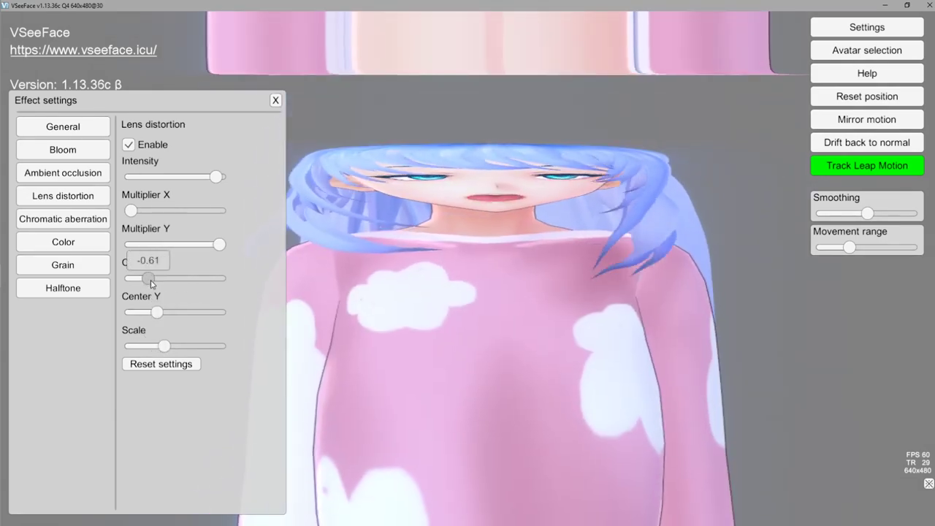
pyautogui.moveTo(219, 243); pyautogui.dragTo(164, 244)
pyautogui.click(183, 365)
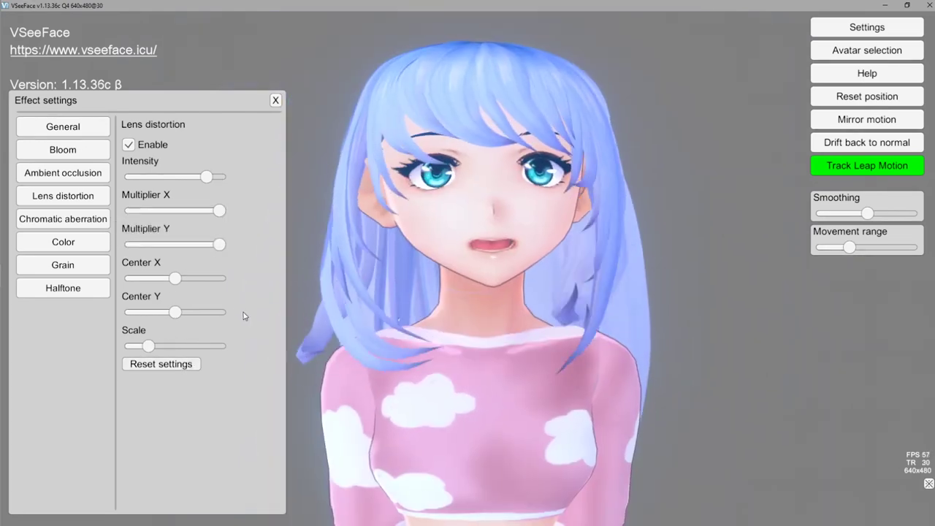
pyautogui.click(127, 145)
pyautogui.click(81, 216)
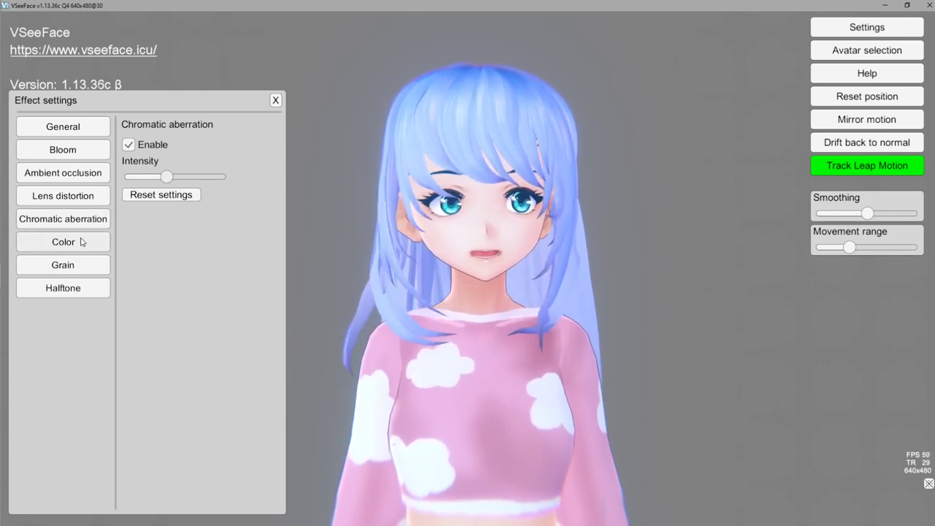
# Open the Color effect options in VSeeFace's Effect settings
pyautogui.click(82, 242)
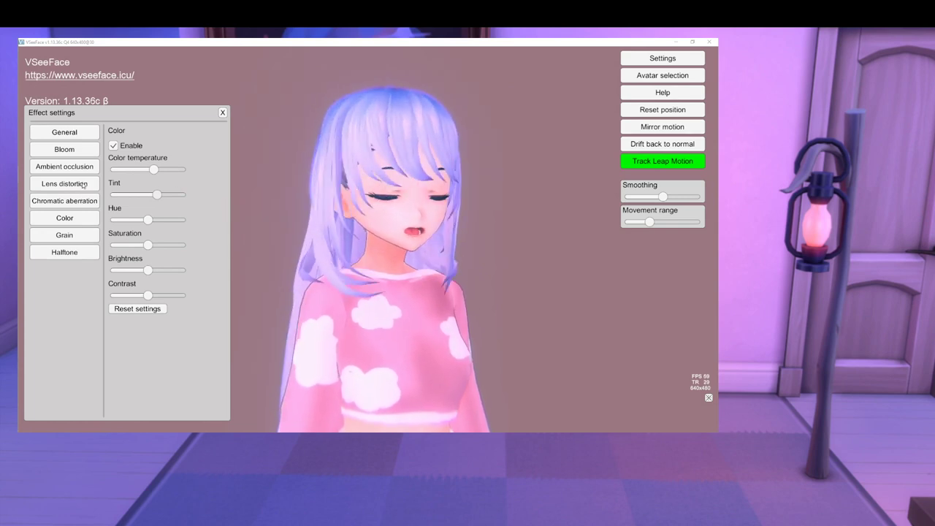
# Toggle Color grading and nudge its temperature warmer, then bring up the Grain effect options
pyautogui.click(113, 146)
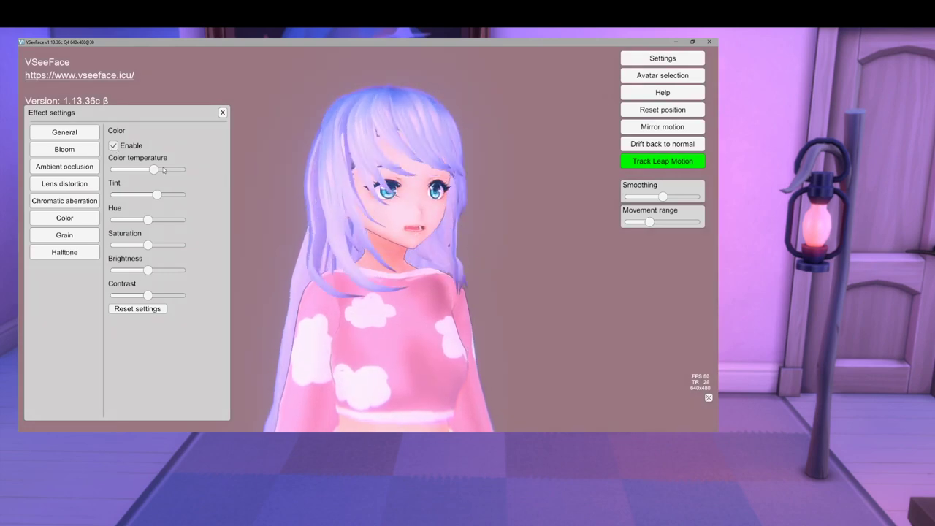
pyautogui.moveTo(153, 170); pyautogui.dragTo(159, 169)
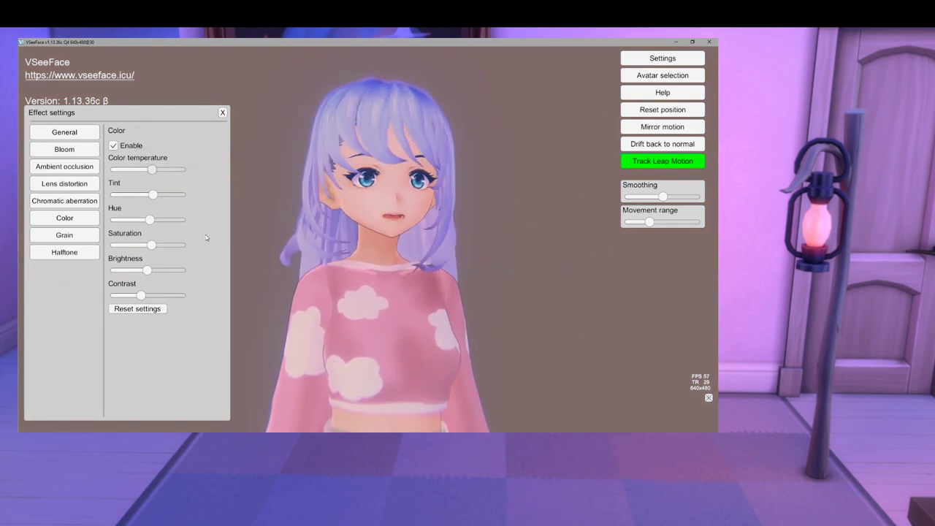
pyautogui.click(65, 234)
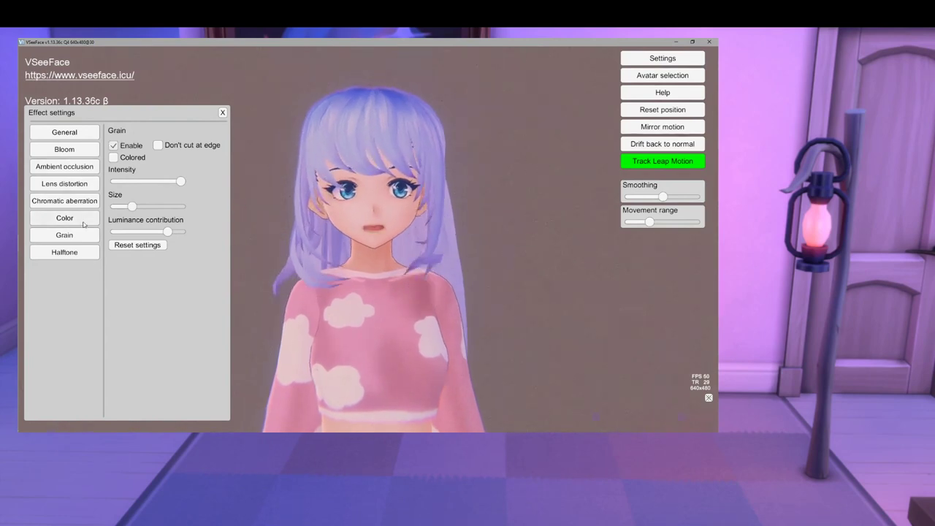
# Set a darker, yellow-green Ambient occlusion shading colour
pyautogui.click(75, 197)
pyautogui.click(72, 185)
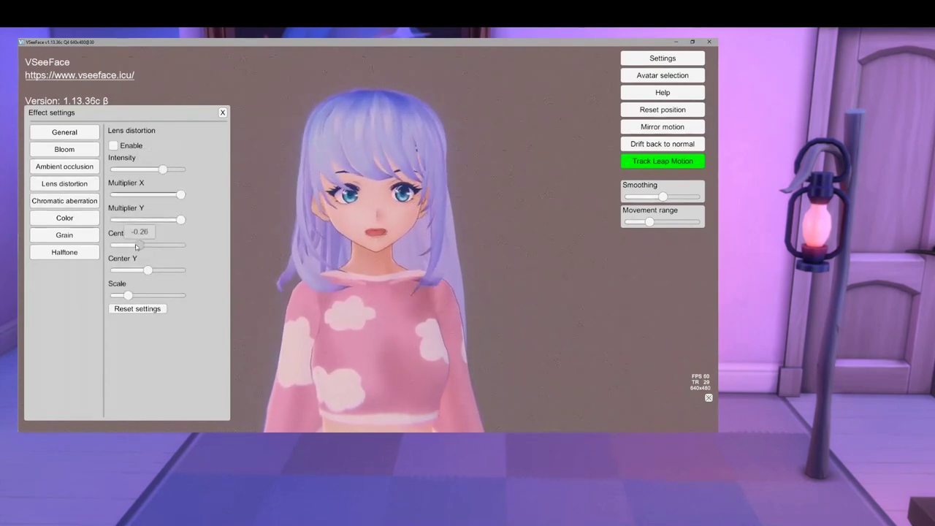
pyautogui.click(64, 165)
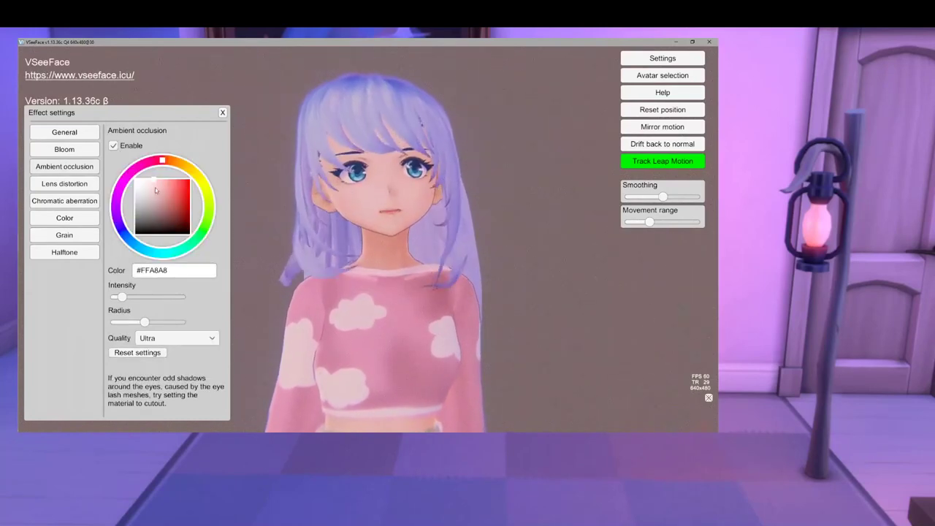
pyautogui.moveTo(175, 192); pyautogui.dragTo(152, 215)
pyautogui.moveTo(188, 171); pyautogui.dragTo(198, 199)
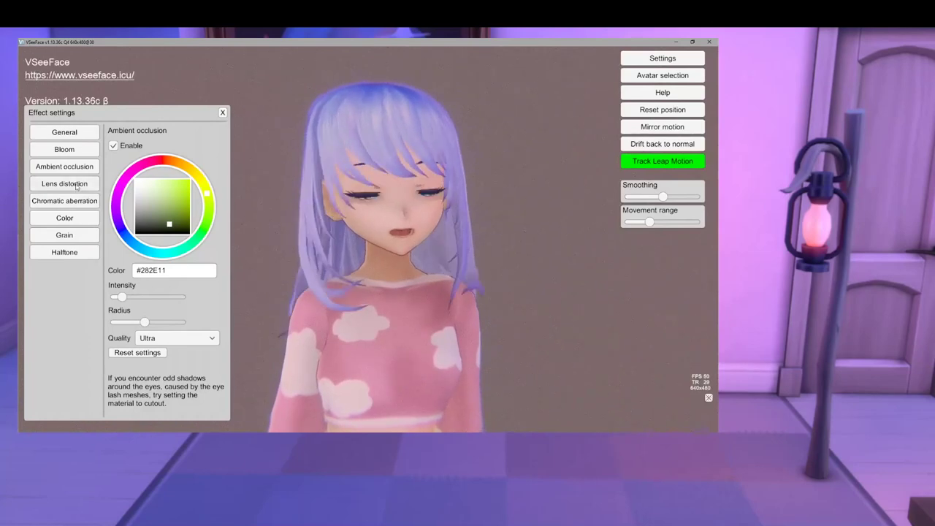
# Cool the Color temperature, shift Tint toward green, and compare with grading on and off
pyautogui.click(65, 218)
pyautogui.moveTo(148, 169)
pyautogui.mouseDown()
pyautogui.moveTo(128, 169)
pyautogui.moveTo(162, 169)
pyautogui.moveTo(150, 168)
pyautogui.mouseUp()
pyautogui.moveTo(151, 194); pyautogui.dragTo(125, 244)
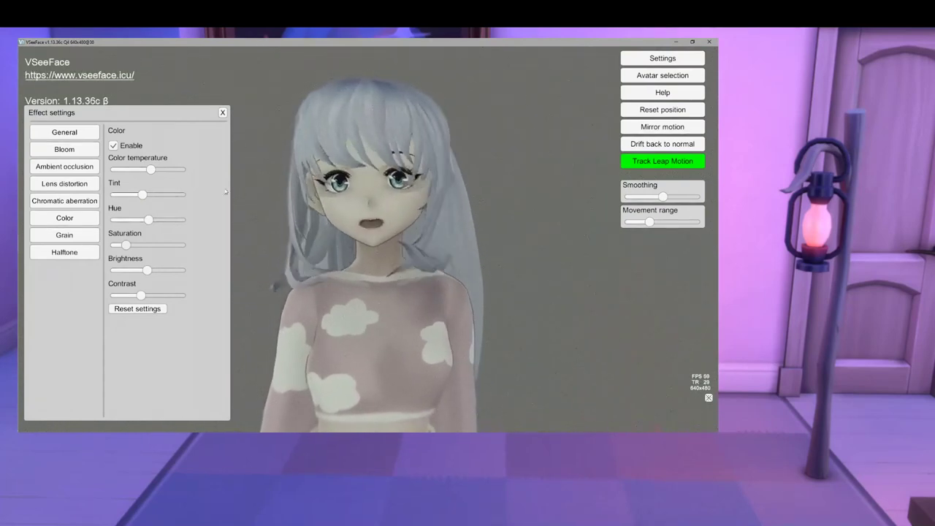
pyautogui.click(114, 145)
pyautogui.click(113, 145)
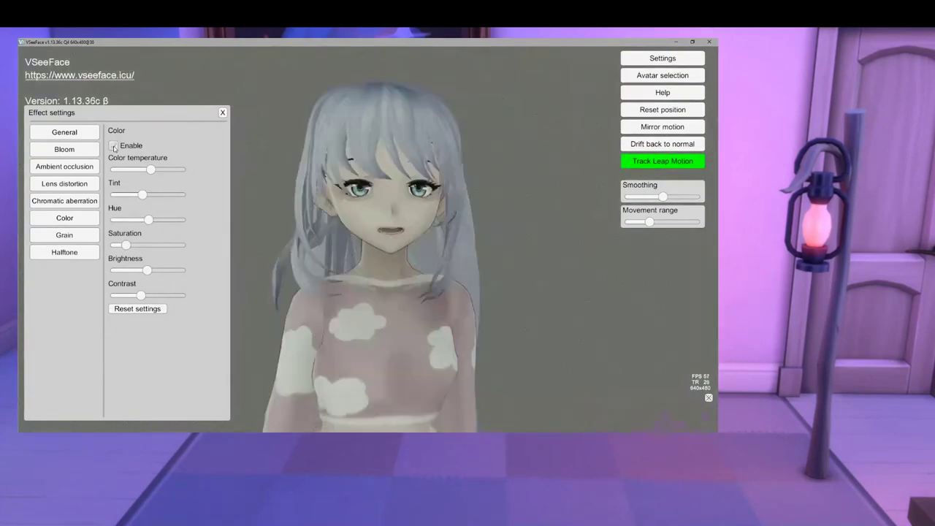
# Enable Halftone with a reddish colour and raise its black level
pyautogui.click(65, 252)
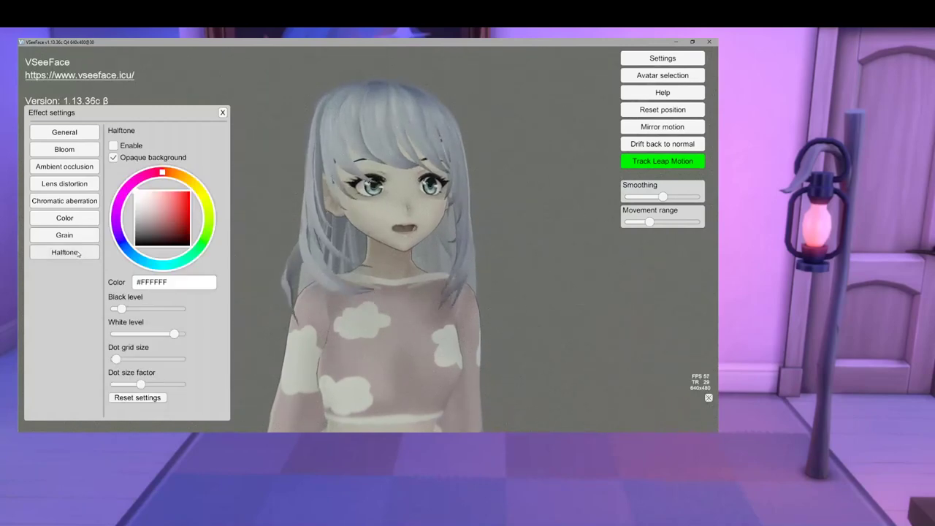
pyautogui.click(167, 197)
pyautogui.click(114, 145)
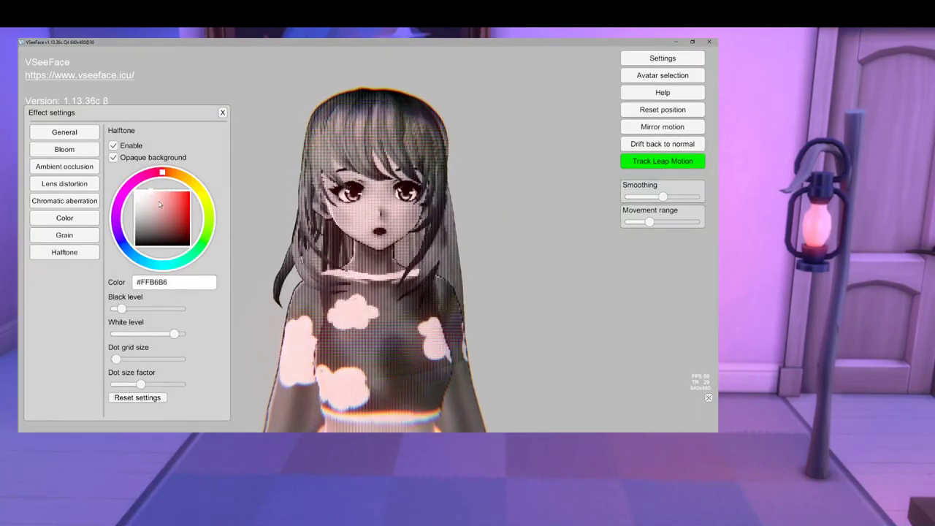
pyautogui.moveTo(121, 308); pyautogui.dragTo(168, 359)
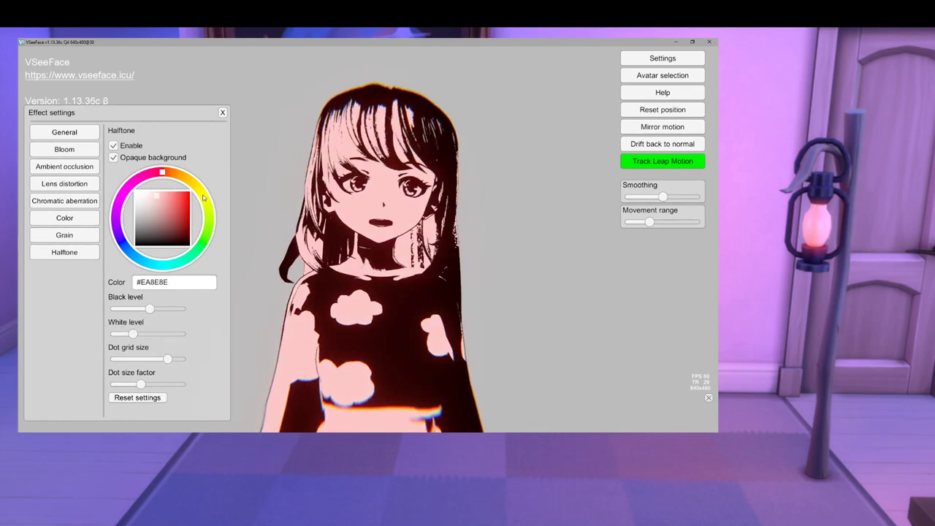
# Try green and pink halftone colours with new black and white levels, then disable Halftone
pyautogui.moveTo(203, 197)
pyautogui.mouseDown()
pyautogui.moveTo(192, 252)
pyautogui.moveTo(120, 232)
pyautogui.moveTo(194, 252)
pyautogui.mouseUp()
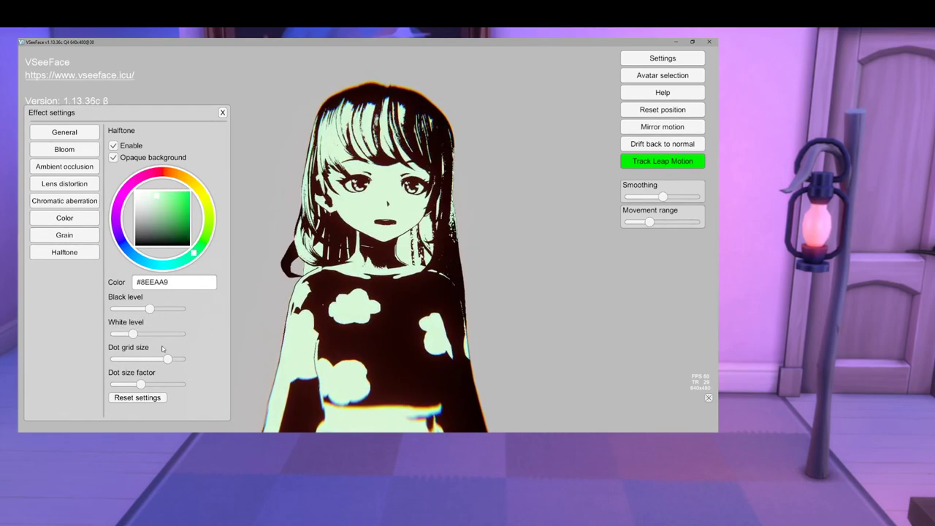
pyautogui.moveTo(150, 308); pyautogui.dragTo(160, 335)
pyautogui.click(139, 177)
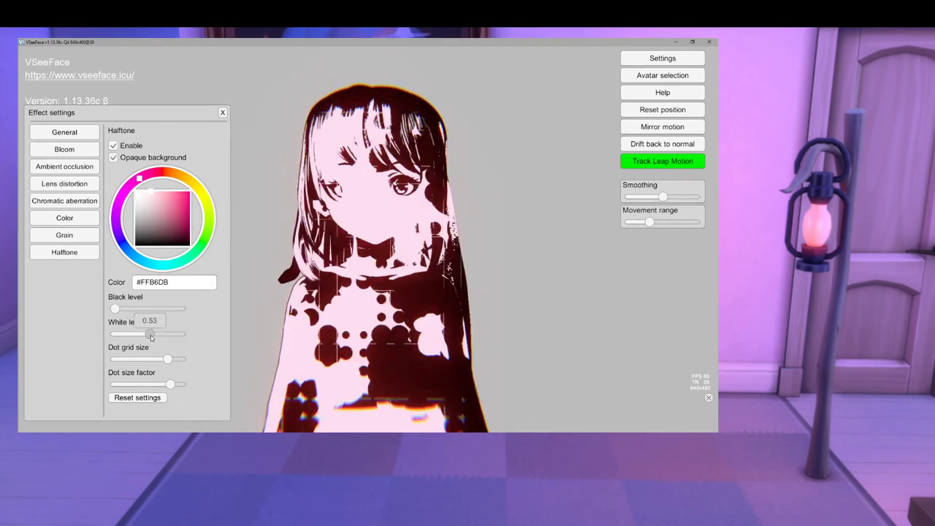
pyautogui.moveTo(151, 337); pyautogui.dragTo(152, 336)
pyautogui.click(138, 398)
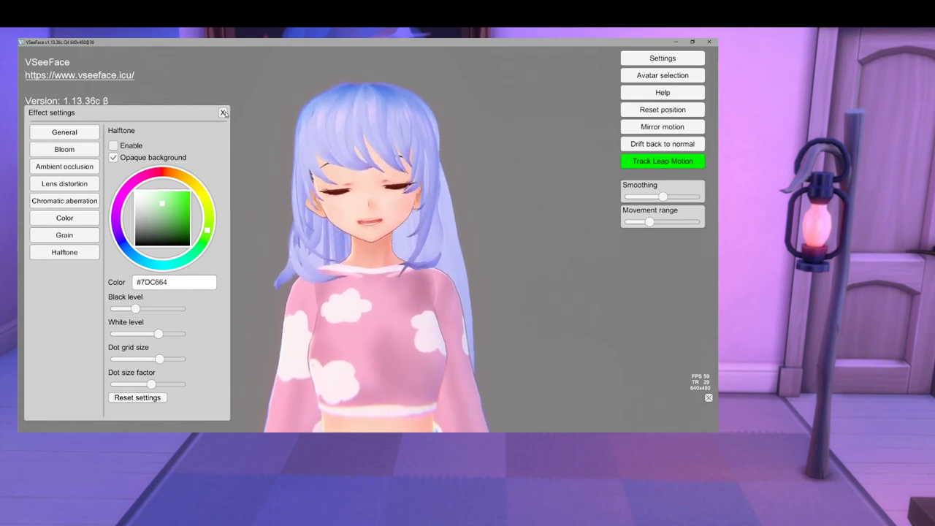
# Close Effect settings and open Expression settings from the Settings menu
pyautogui.click(223, 113)
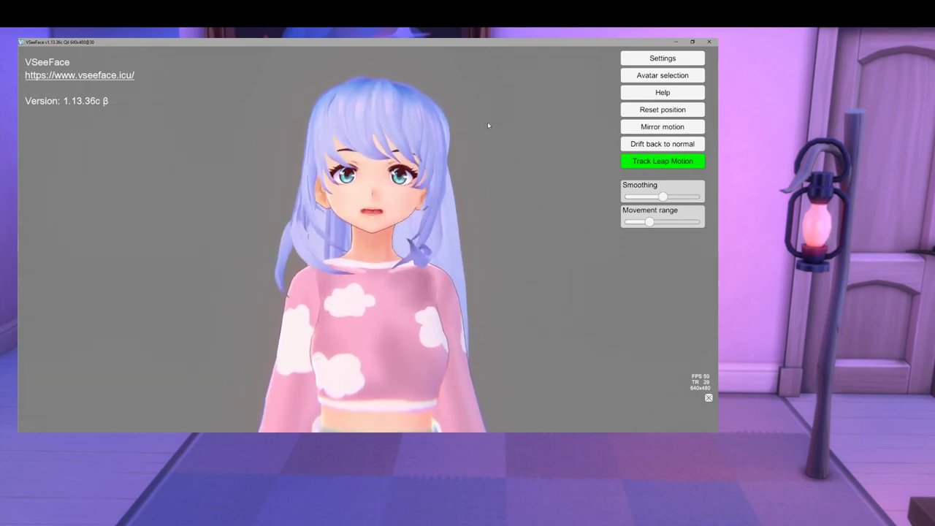
pyautogui.click(650, 60)
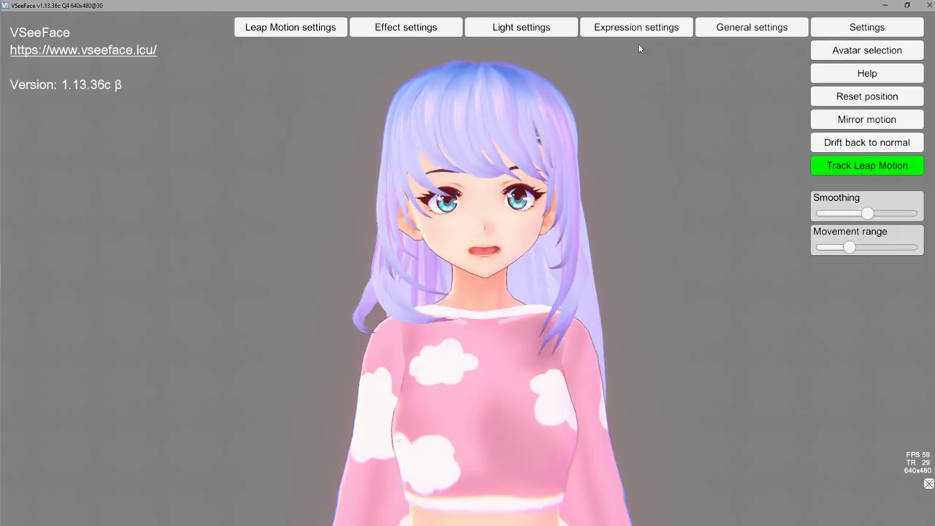
pyautogui.click(637, 29)
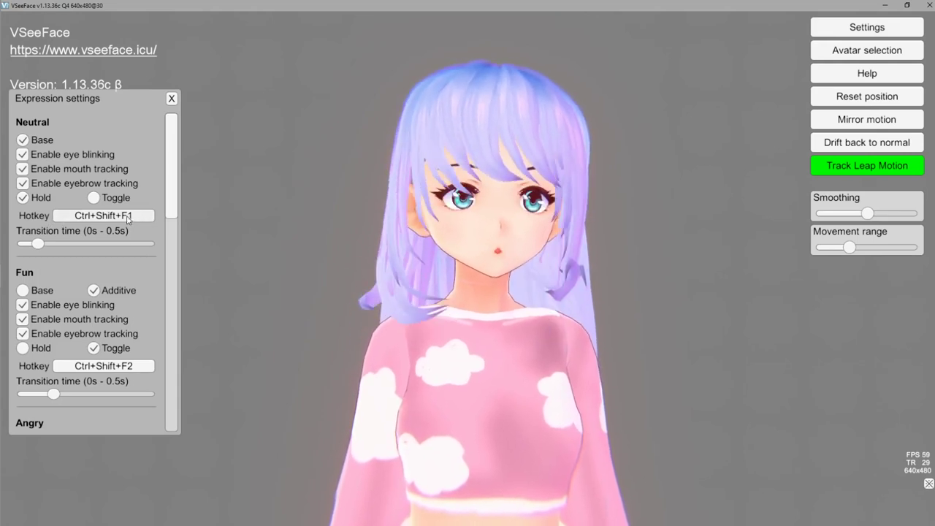
# Assign hotkey N to Neutral and F to Fun
pyautogui.click(108, 219)
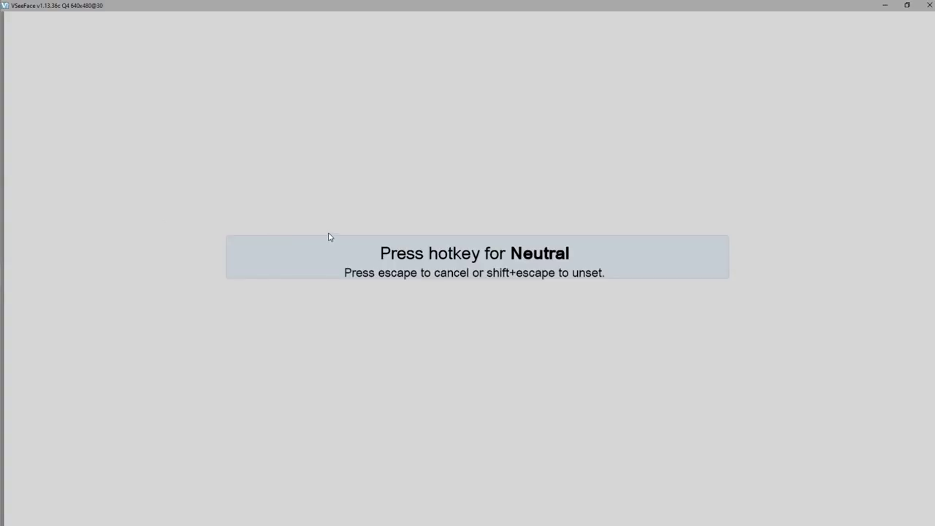
pyautogui.click(441, 272)
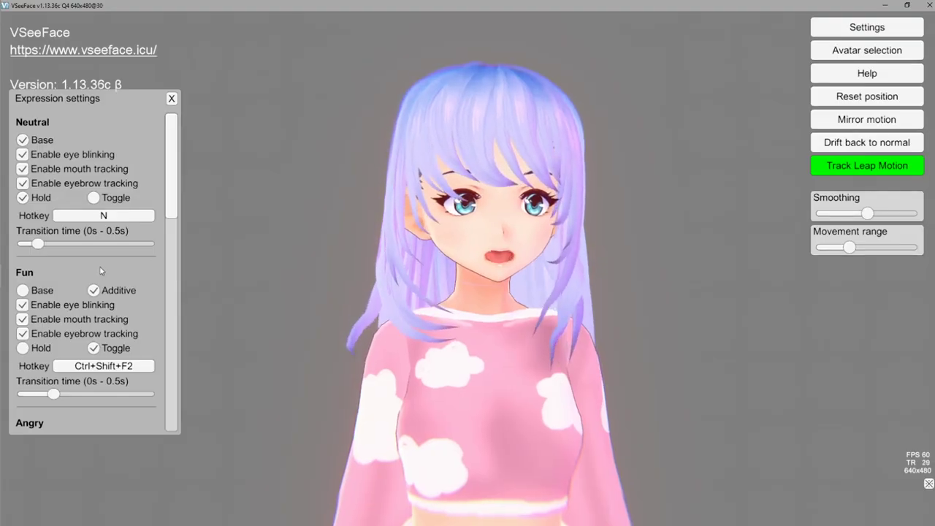
pyautogui.scroll(-2, 135, 277)
pyautogui.click(125, 295)
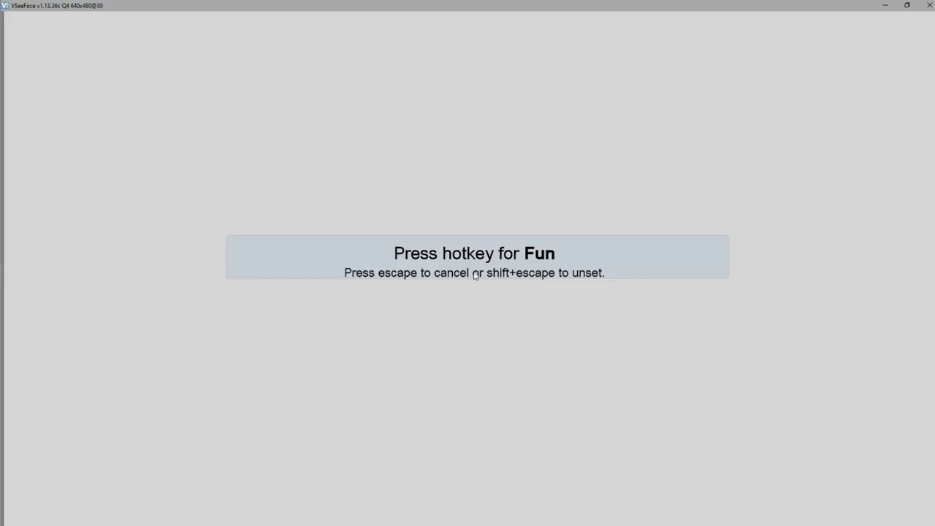
pyautogui.press('f')
pyautogui.click(501, 276)
# Assign hotkey A to Angry and J to Joy
pyautogui.click(146, 335)
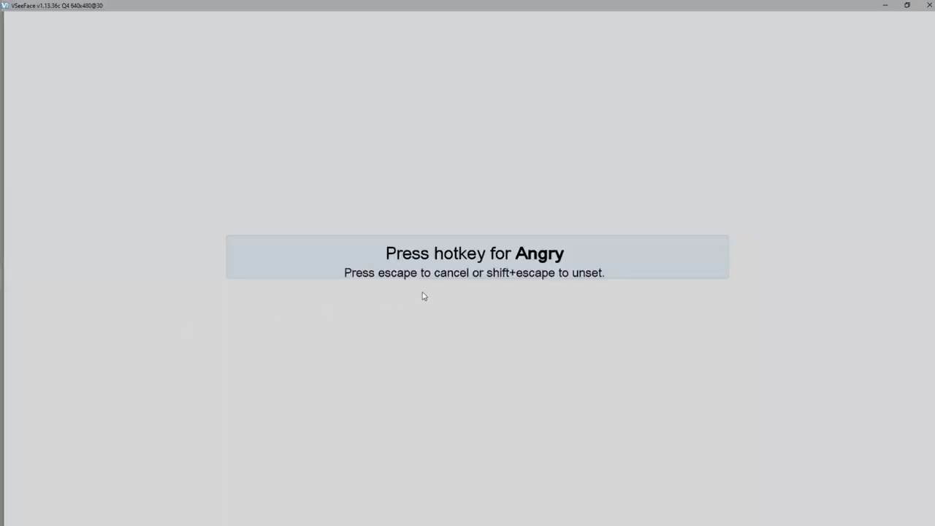
pyautogui.press('a')
pyautogui.click(498, 278)
pyautogui.scroll(-2, 136, 292)
pyautogui.click(125, 307)
pyautogui.press('j')
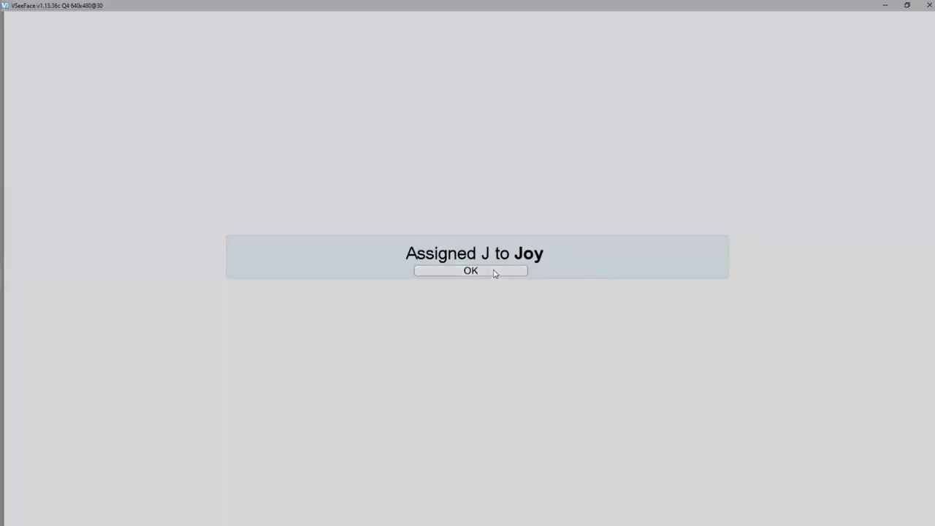
pyautogui.click(495, 273)
pyautogui.scroll(5, 121, 318)
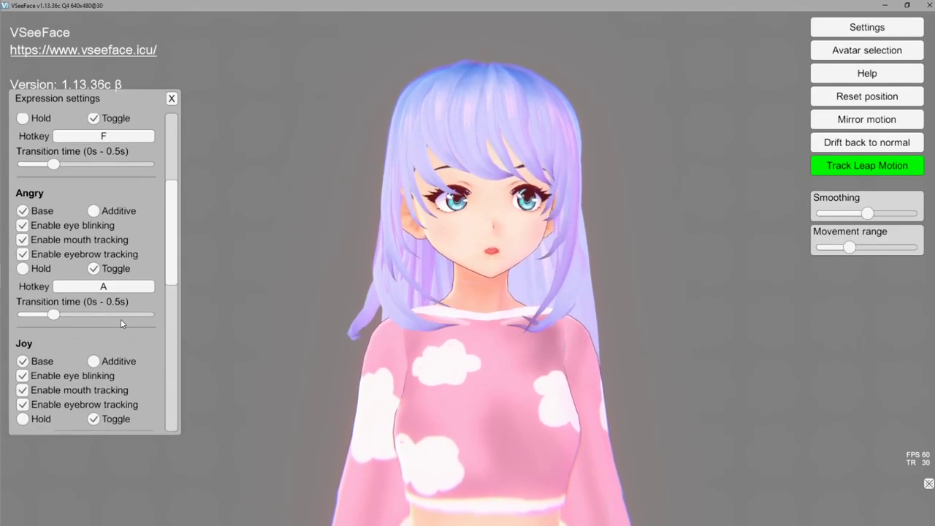
pyautogui.scroll(3, 120, 319)
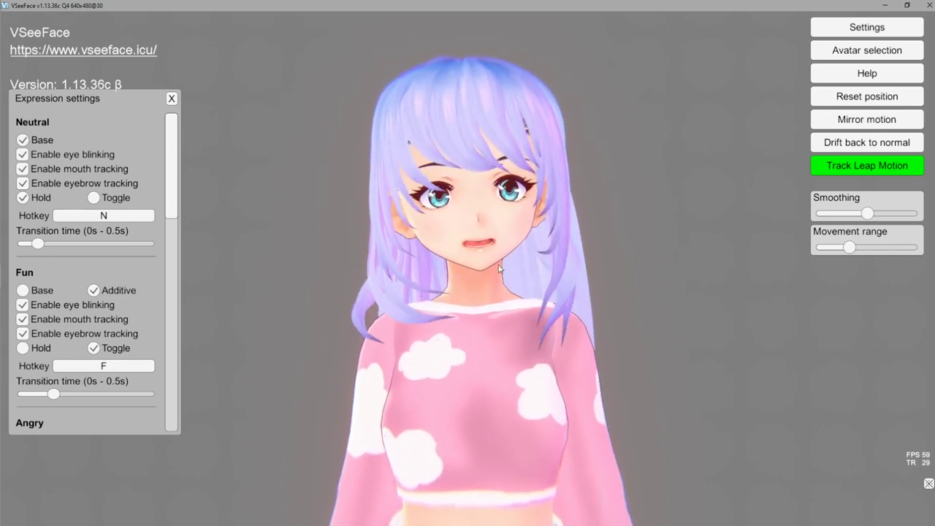
# Toggle eye blinking off and back on for the Neutral expression
pyautogui.scroll(-1, 101, 285)
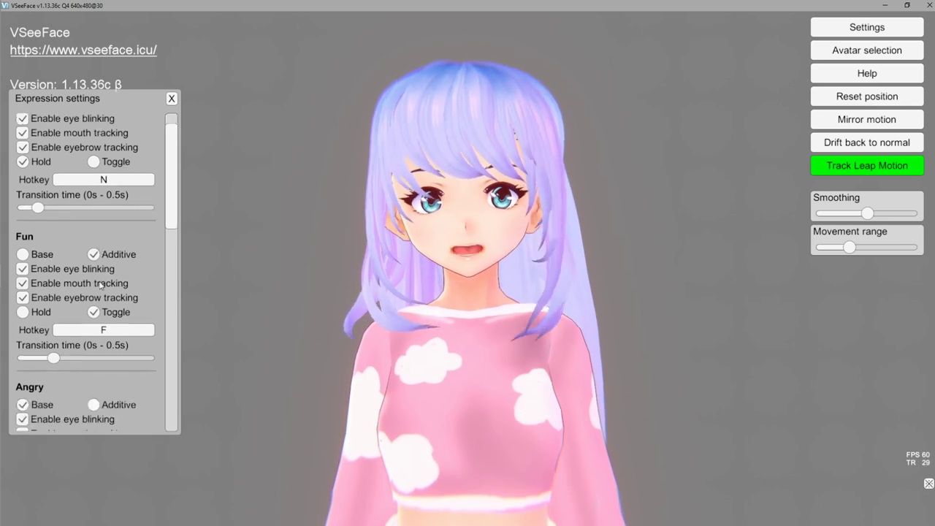
pyautogui.scroll(1, 73, 234)
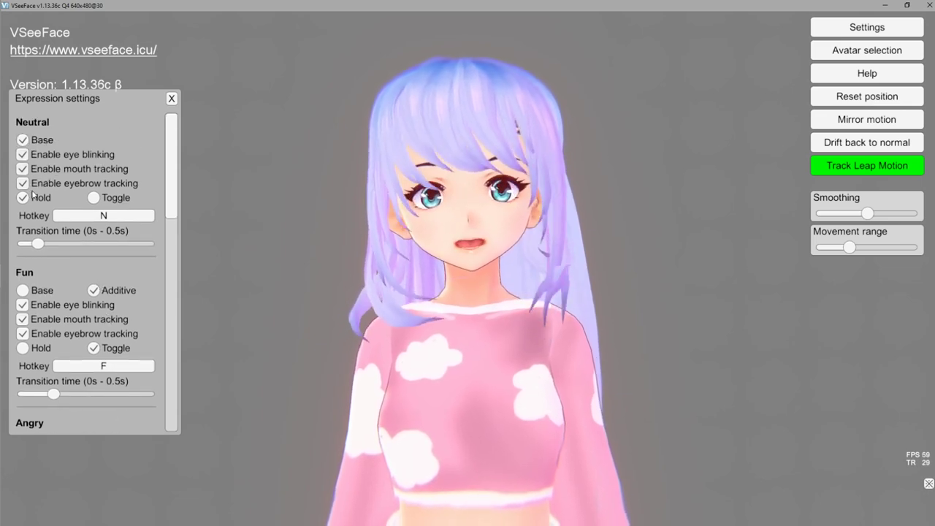
pyautogui.click(23, 155)
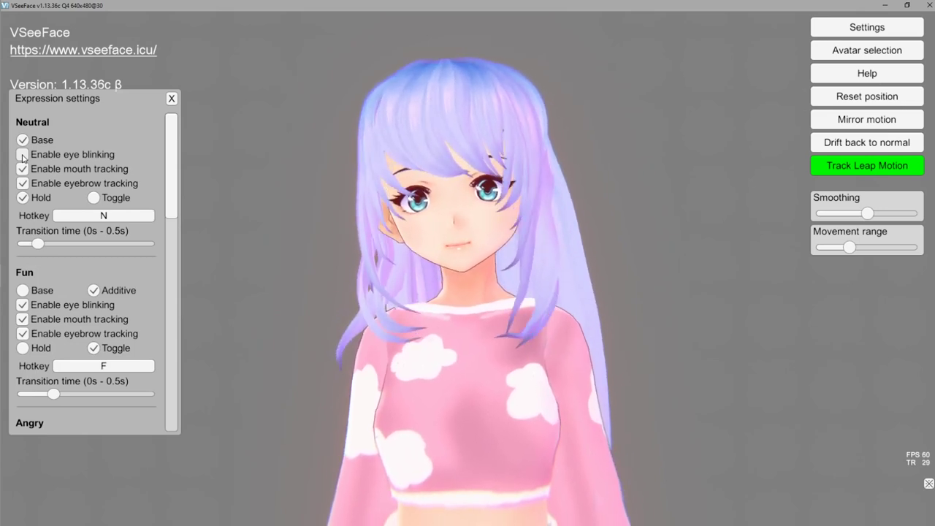
pyautogui.click(23, 155)
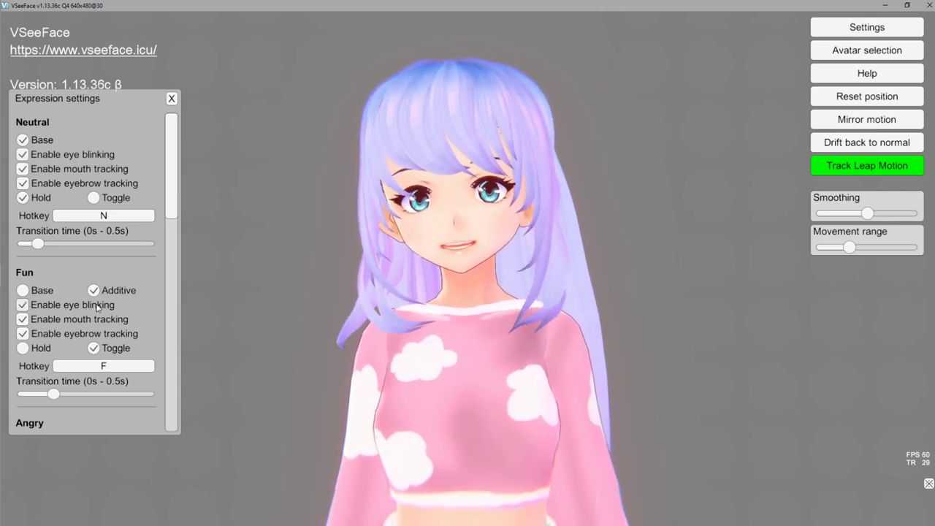
# Keep eyebrow tracking on for Fun and make Fun a toggle expression
pyautogui.click(22, 334)
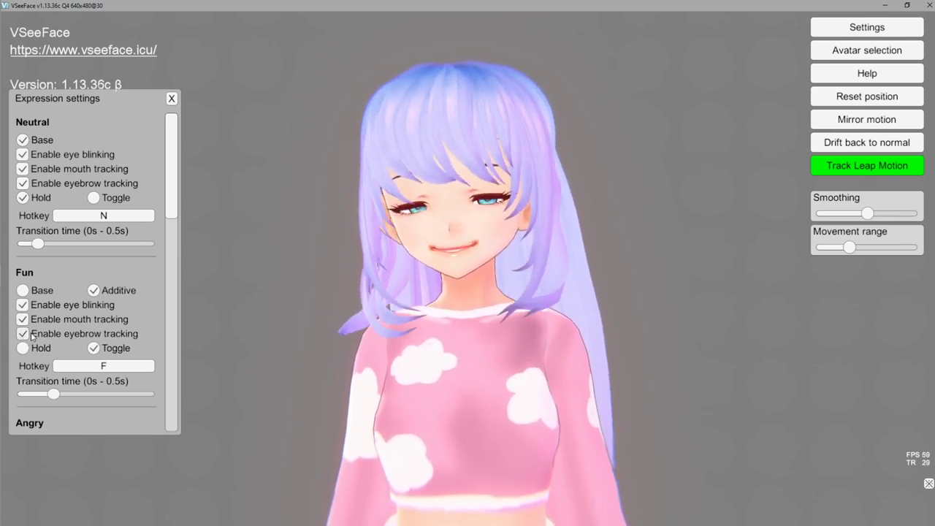
pyautogui.click(25, 335)
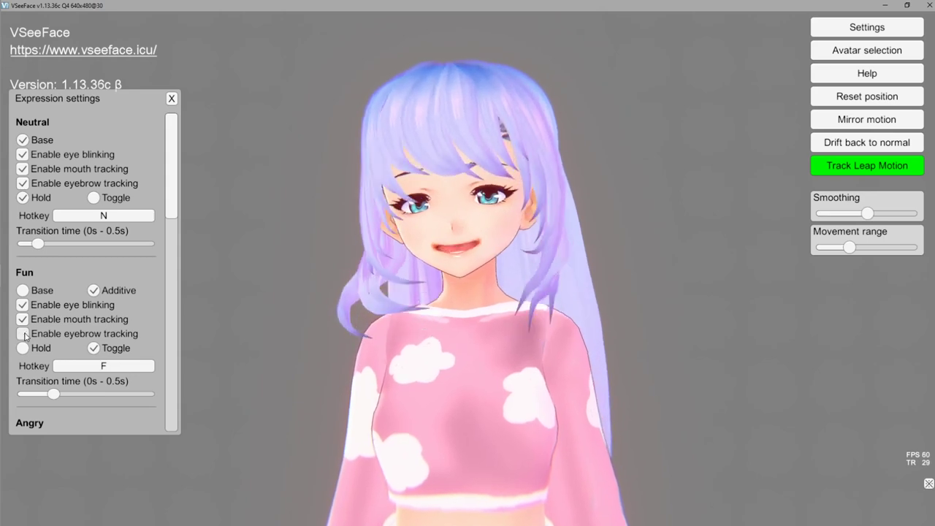
pyautogui.click(24, 333)
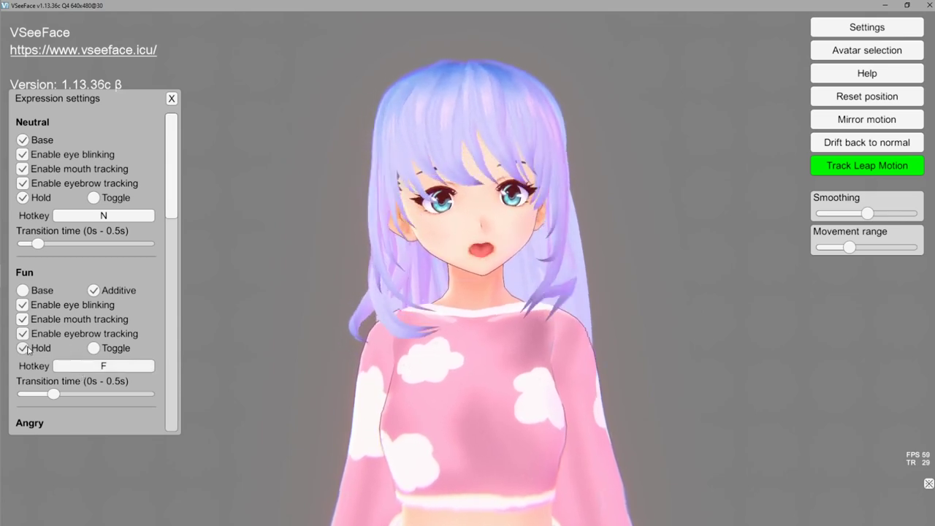
pyautogui.click(93, 347)
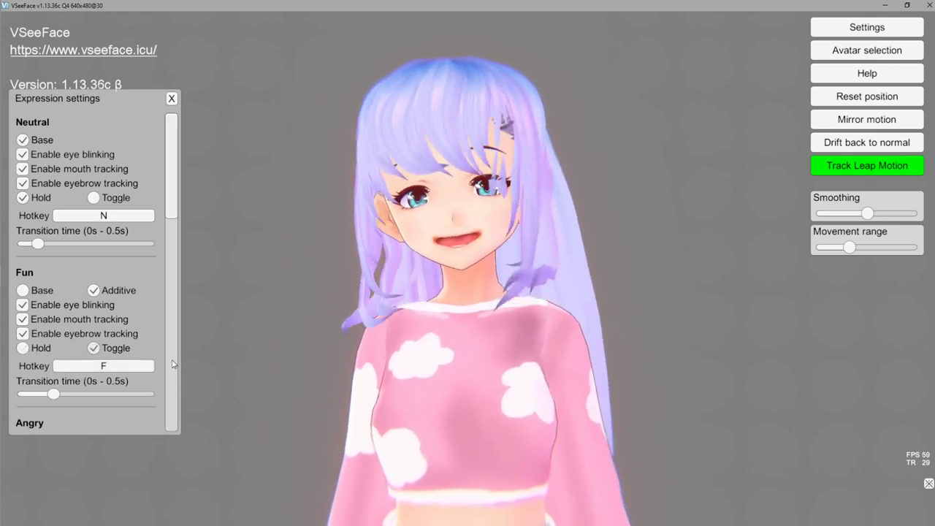
# Test Fun with F, set its transition time to the 0.5 s maximum, and close Expression settings
pyautogui.press('f')
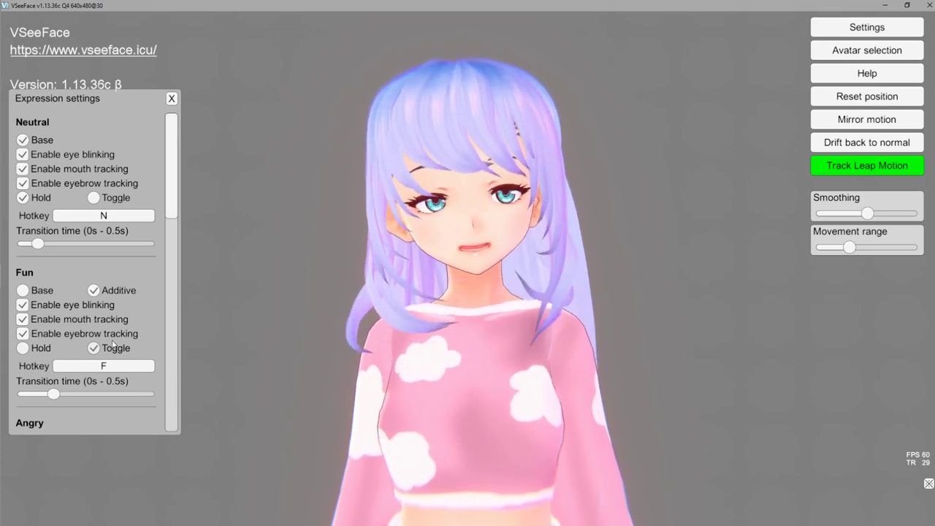
pyautogui.scroll(-1, 102, 293)
pyautogui.moveTo(53, 357); pyautogui.dragTo(127, 358)
pyautogui.press('f')
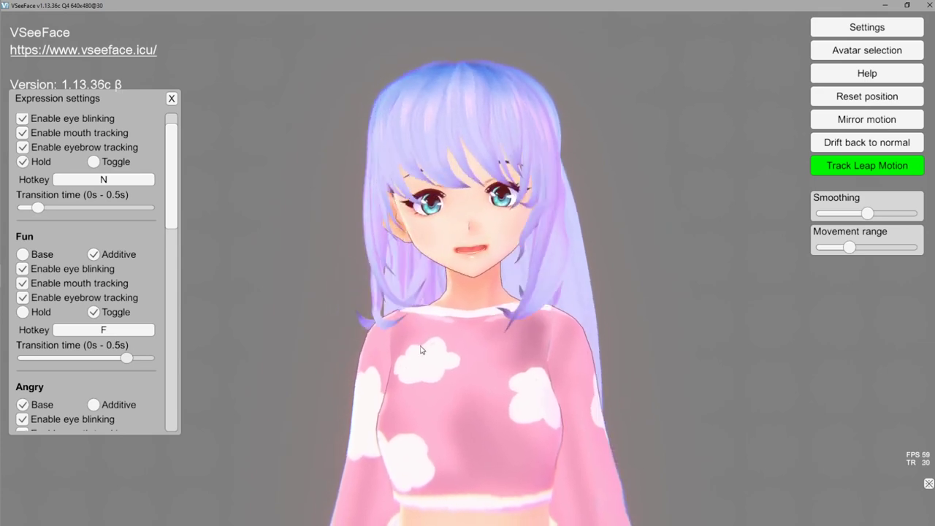
pyautogui.moveTo(126, 358); pyautogui.dragTo(33, 357)
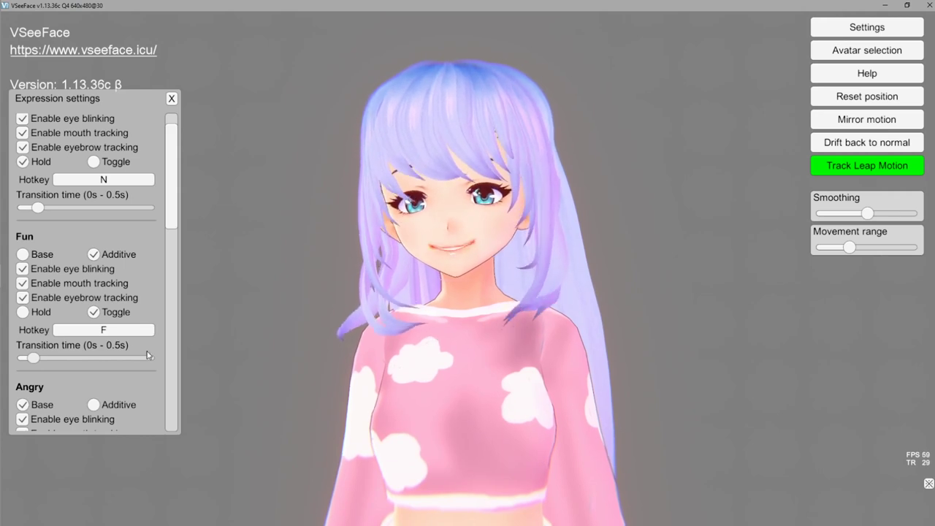
pyautogui.moveTo(147, 357); pyautogui.dragTo(195, 349)
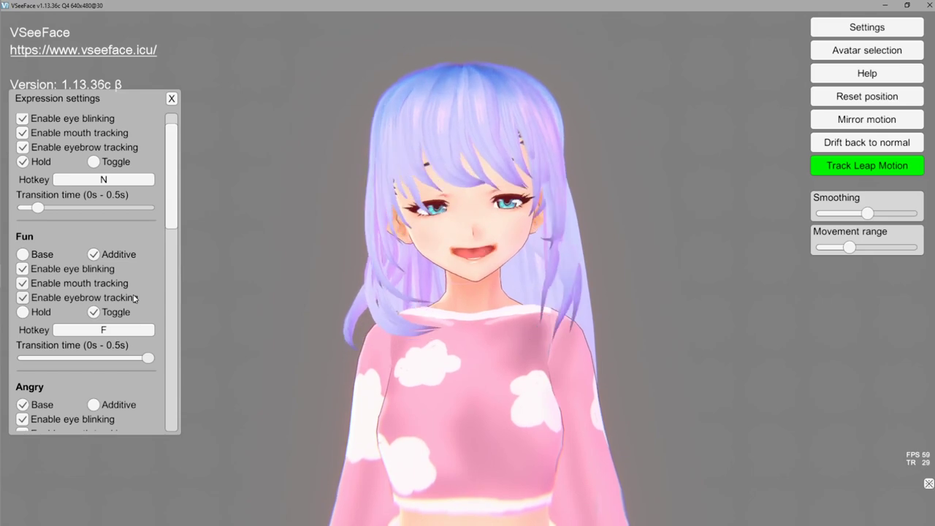
pyautogui.click(170, 98)
# Open General settings, move the dialog to the top-left, and try Auto blink on and off
pyautogui.click(751, 27)
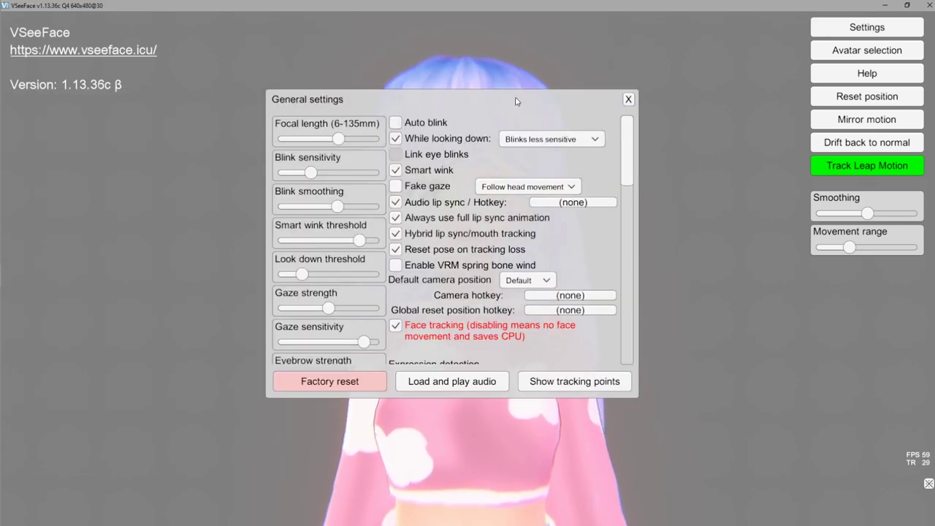
pyautogui.moveTo(541, 108); pyautogui.dragTo(286, 42)
pyautogui.moveTo(274, 35); pyautogui.dragTo(270, 34)
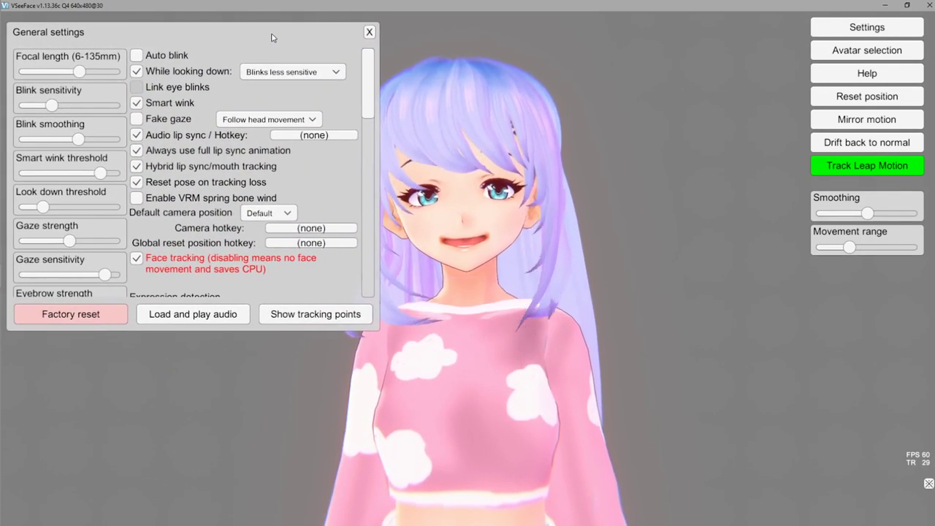
pyautogui.click(135, 57)
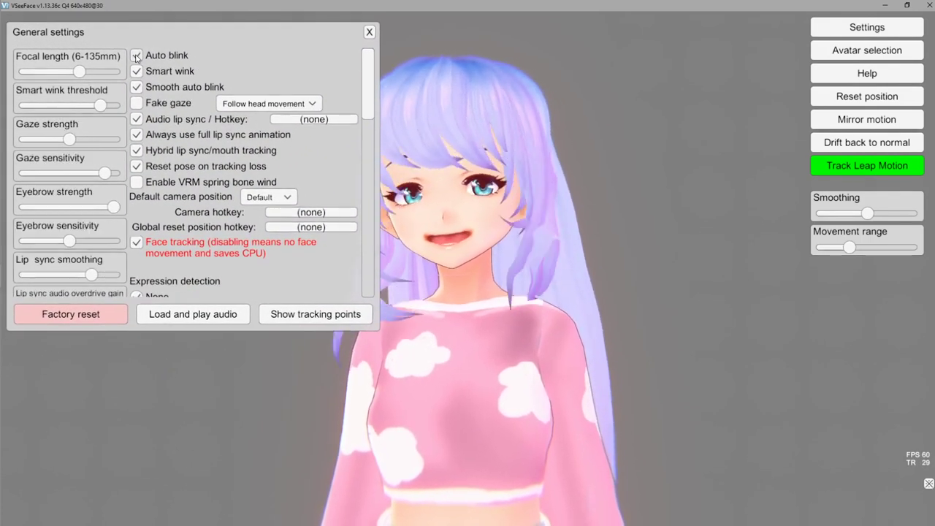
pyautogui.click(136, 56)
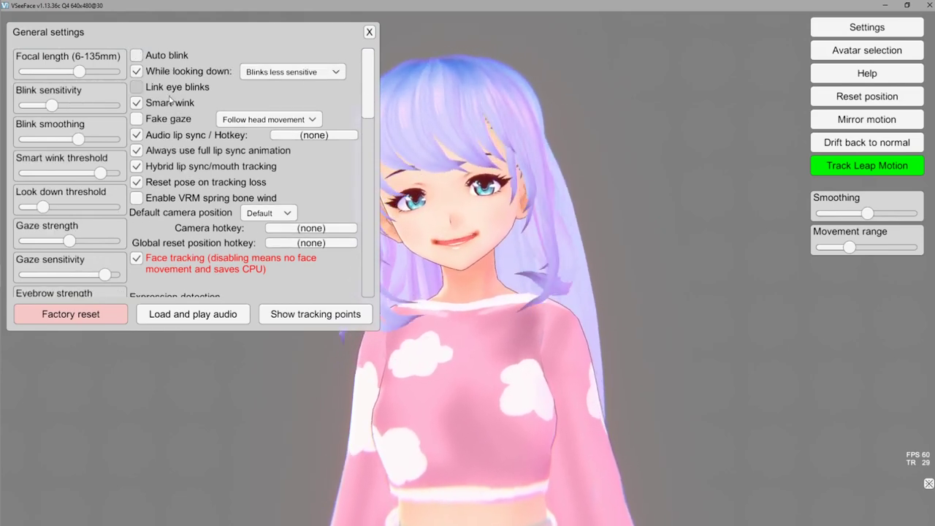
# Set While looking down to Auto blink, turn off Smart wink, and toggle Link eye blinks
pyautogui.click(292, 72)
pyautogui.click(314, 81)
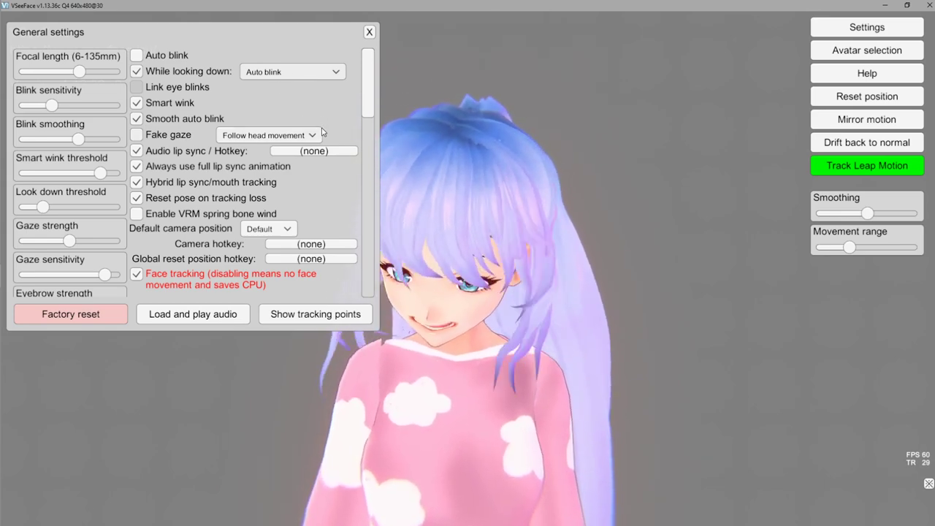
pyautogui.click(136, 72)
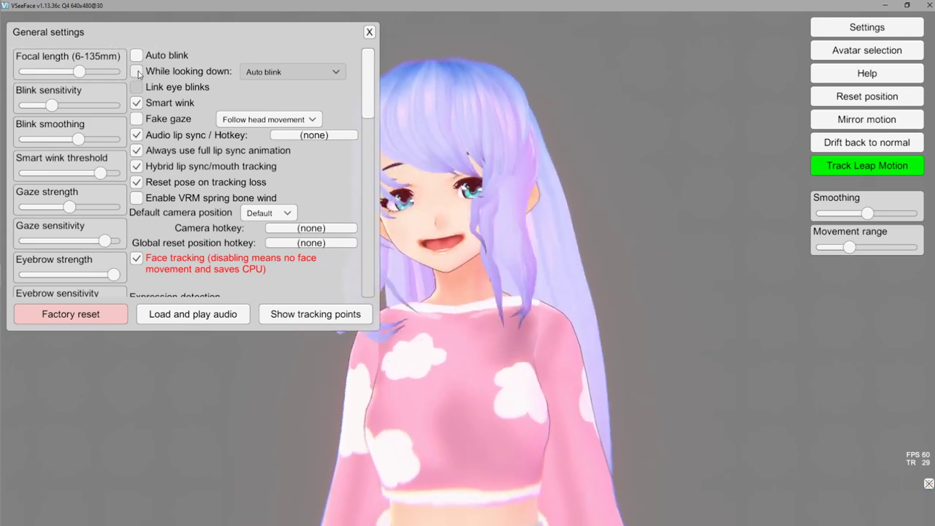
pyautogui.click(136, 72)
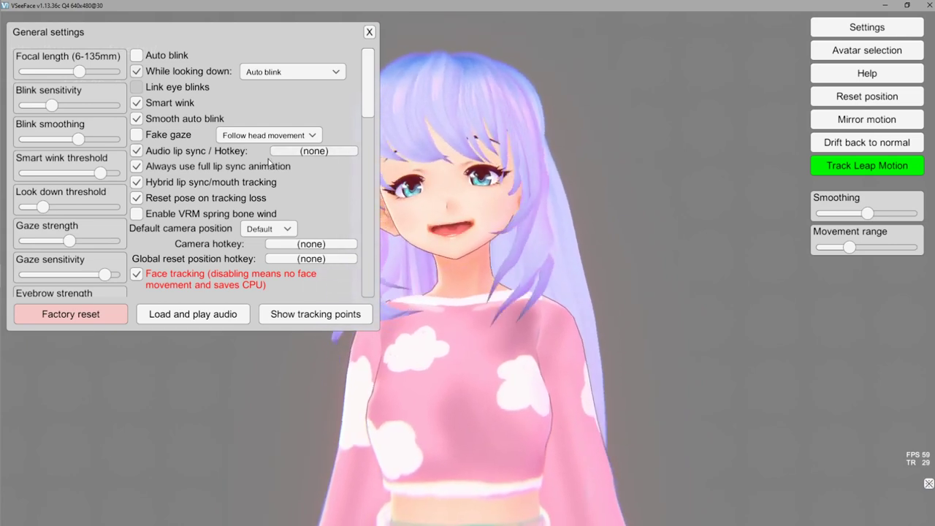
pyautogui.click(146, 104)
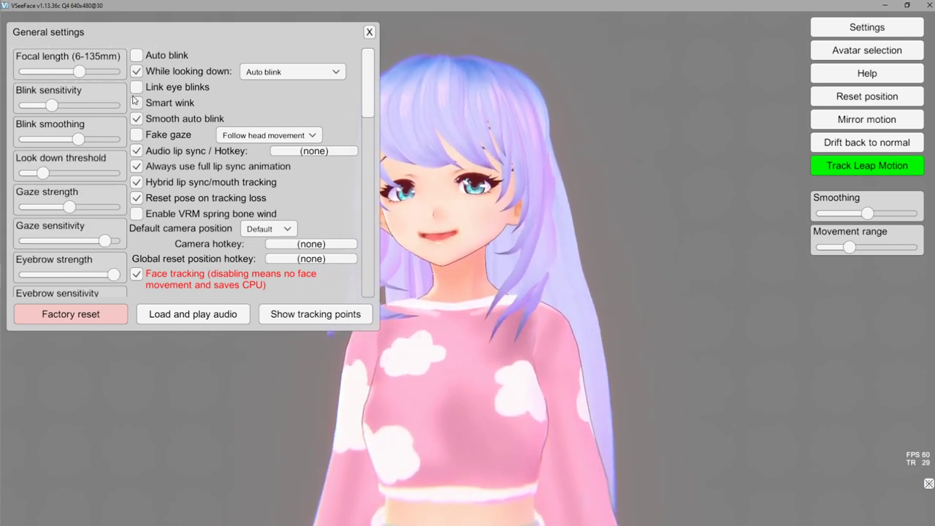
pyautogui.click(136, 87)
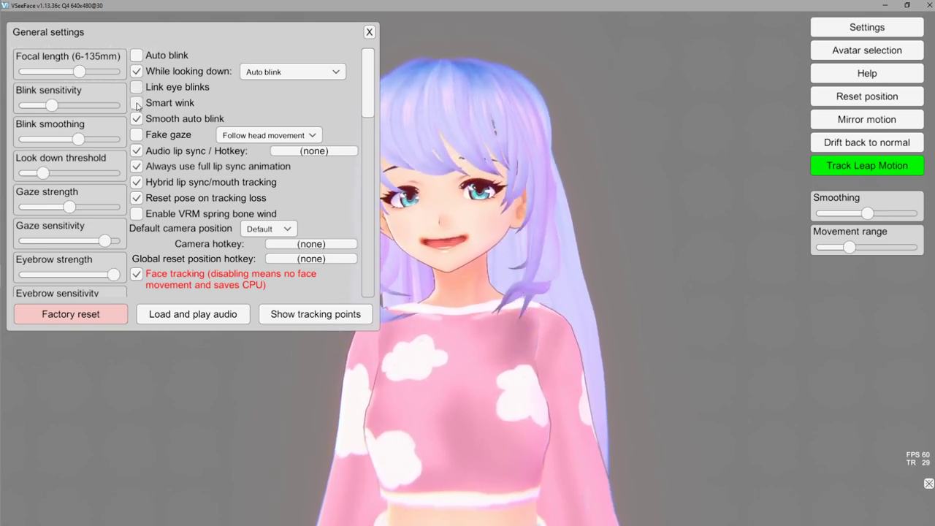
# Leave Smart wink off, set Fake gaze mode to Look at camera, then disable Fake gaze
pyautogui.click(136, 103)
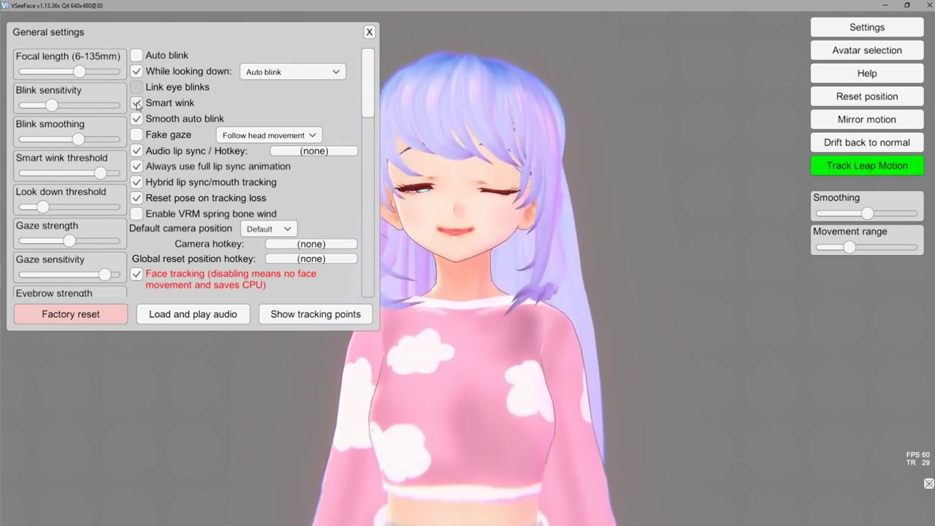
pyautogui.click(137, 103)
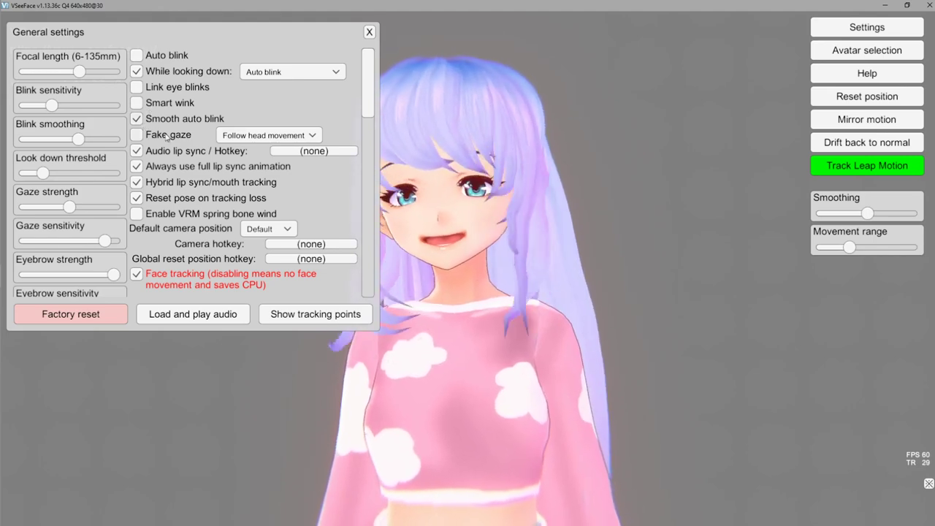
pyautogui.click(136, 135)
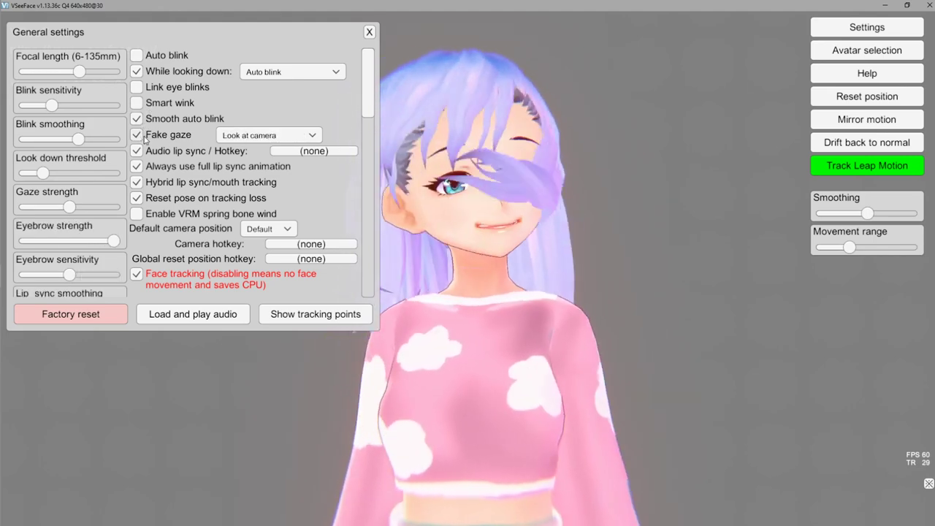
pyautogui.click(260, 138)
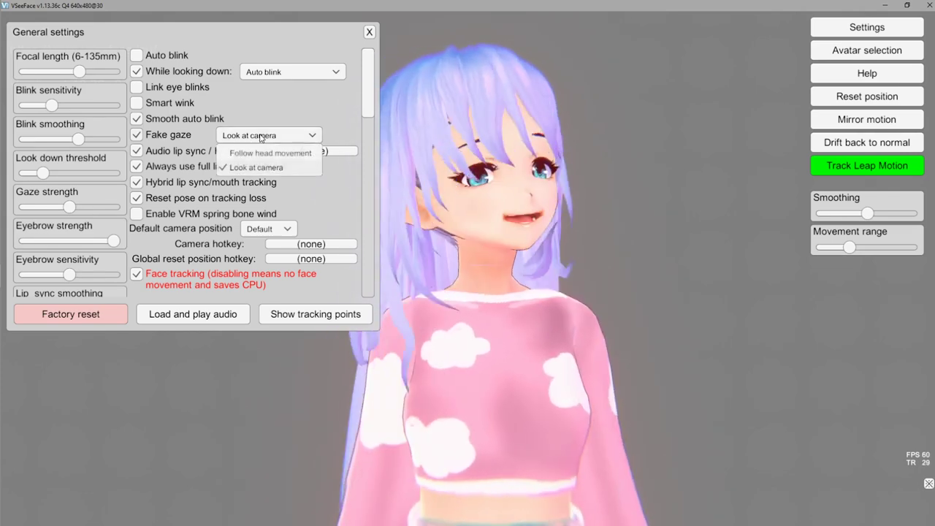
pyautogui.click(260, 153)
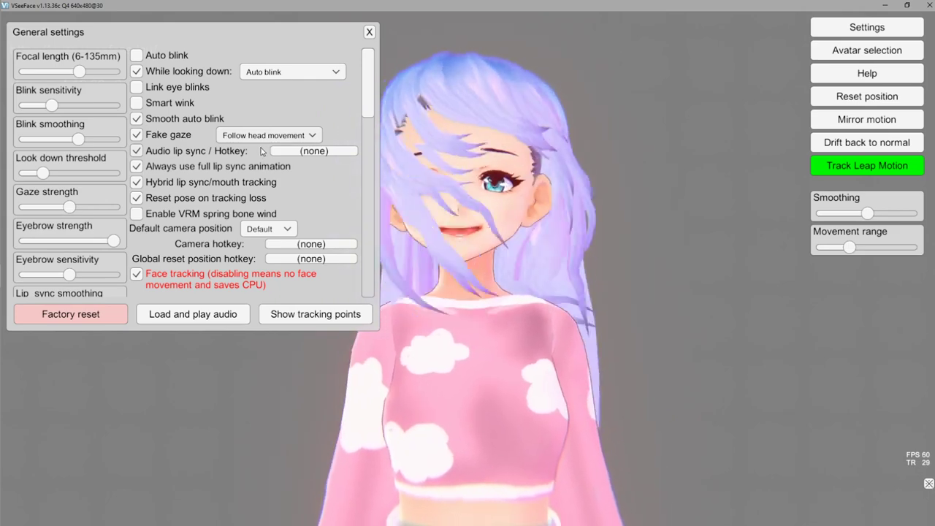
pyautogui.click(260, 138)
pyautogui.click(266, 169)
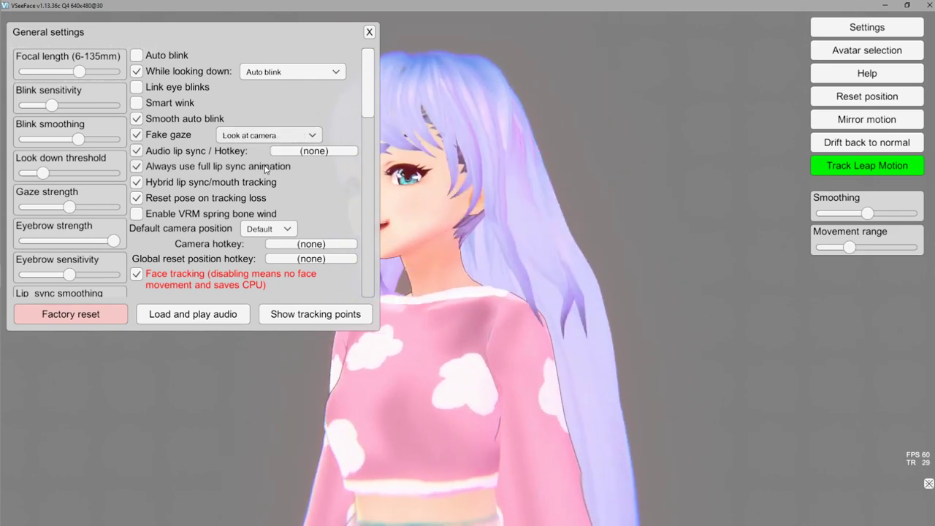
pyautogui.click(139, 135)
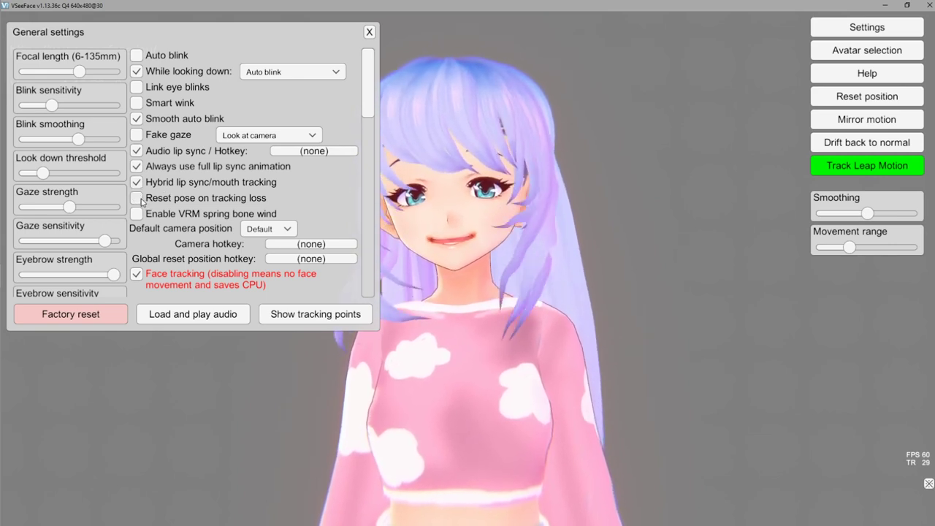
# Keep Reset pose on tracking loss on, spring bone wind off, and camera position Custom 3
pyautogui.click(138, 199)
pyautogui.click(138, 199)
pyautogui.scroll(-1, 139, 201)
pyautogui.click(208, 178)
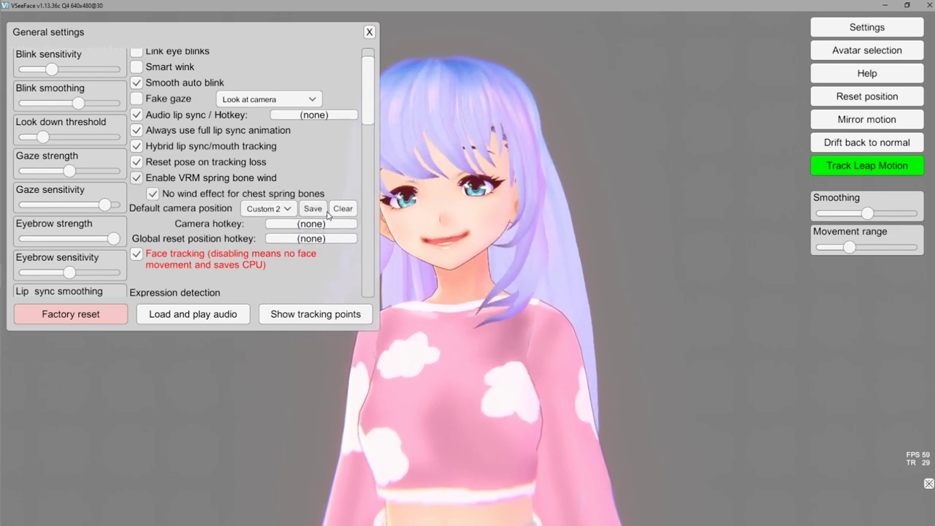
pyautogui.click(137, 178)
pyautogui.scroll(-1, 146, 189)
pyautogui.click(176, 206)
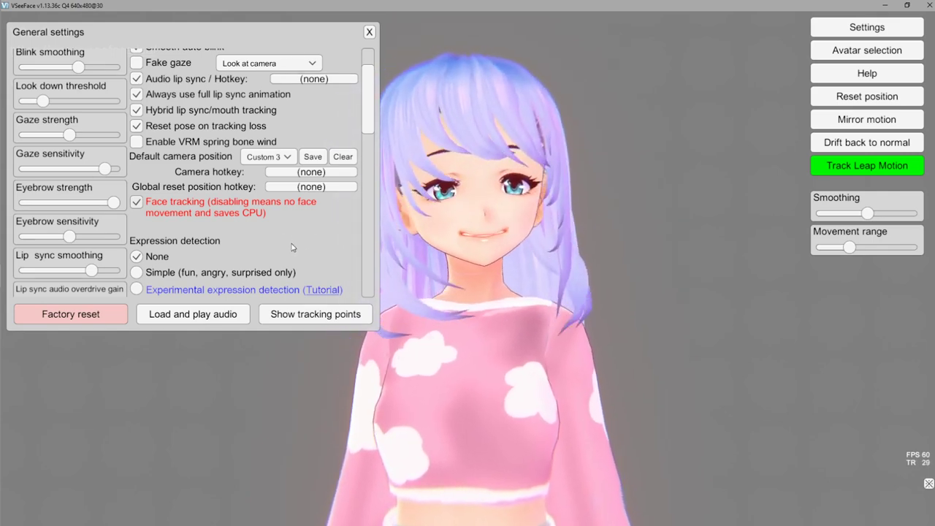
# Try Simple and None expression detection, then settle on Experimental expression detection
pyautogui.scroll(-3, 291, 248)
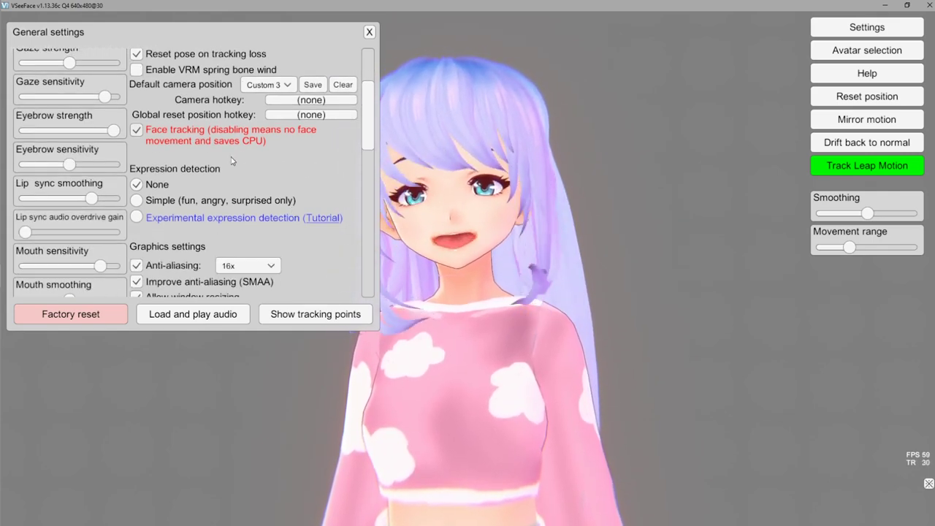
pyautogui.click(136, 199)
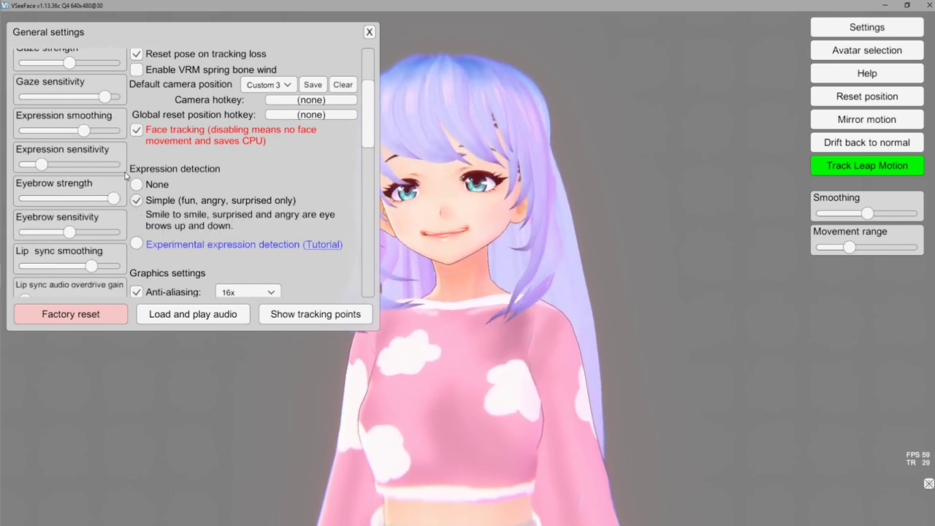
pyautogui.click(136, 185)
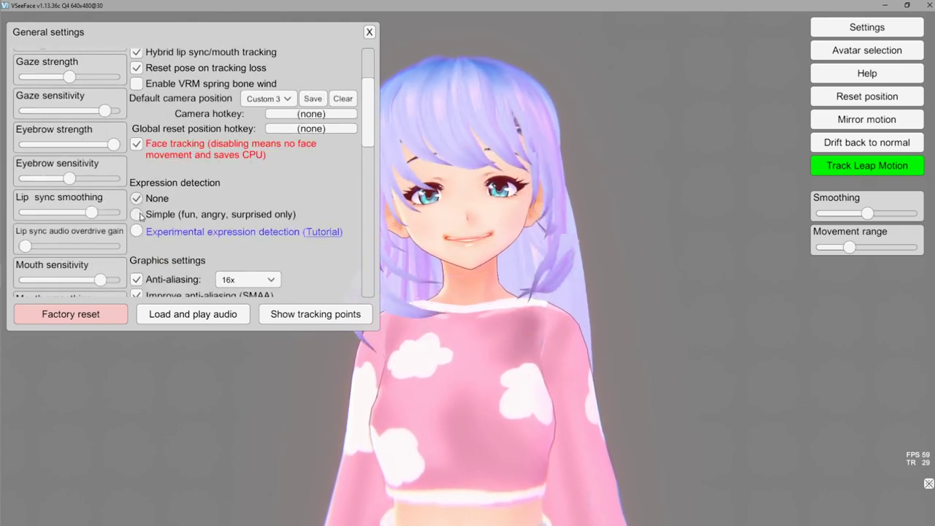
pyautogui.click(139, 214)
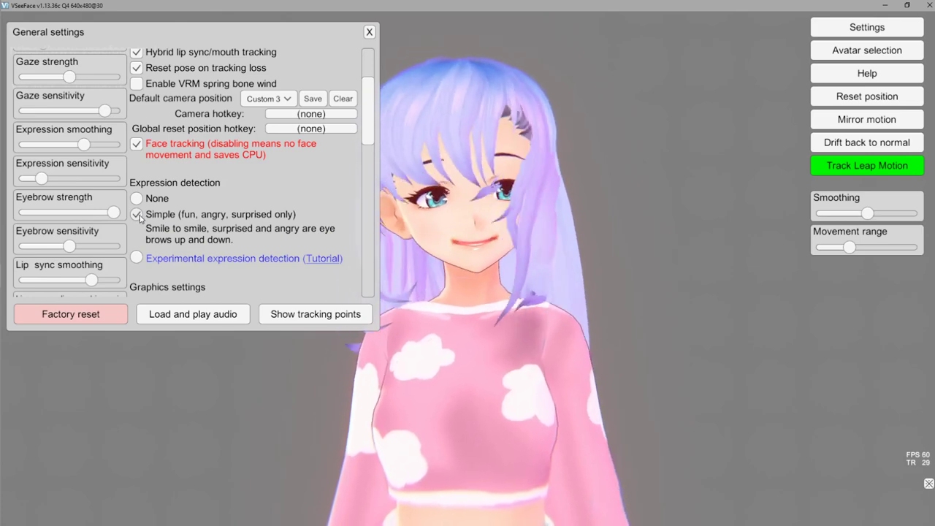
pyautogui.click(137, 258)
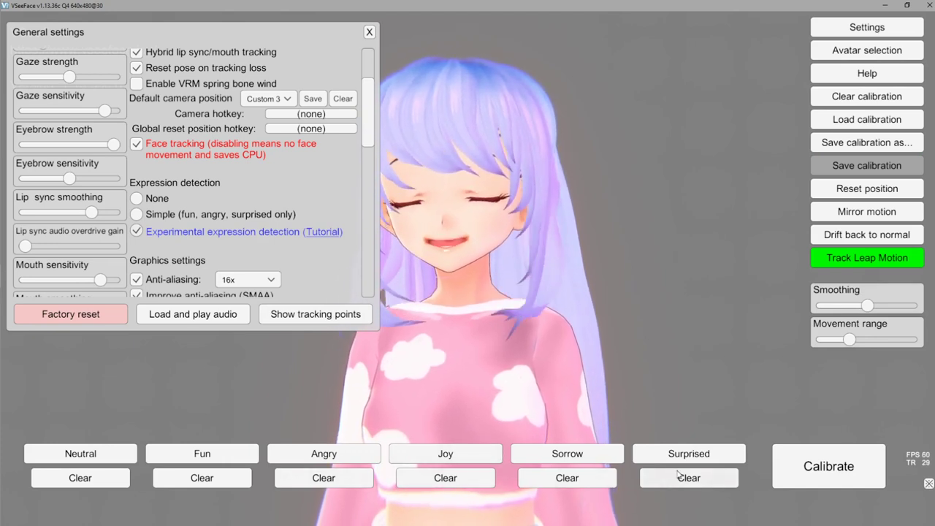
# Turn on experimental expression detection and record a Joy expression calibration sample
pyautogui.click(460, 454)
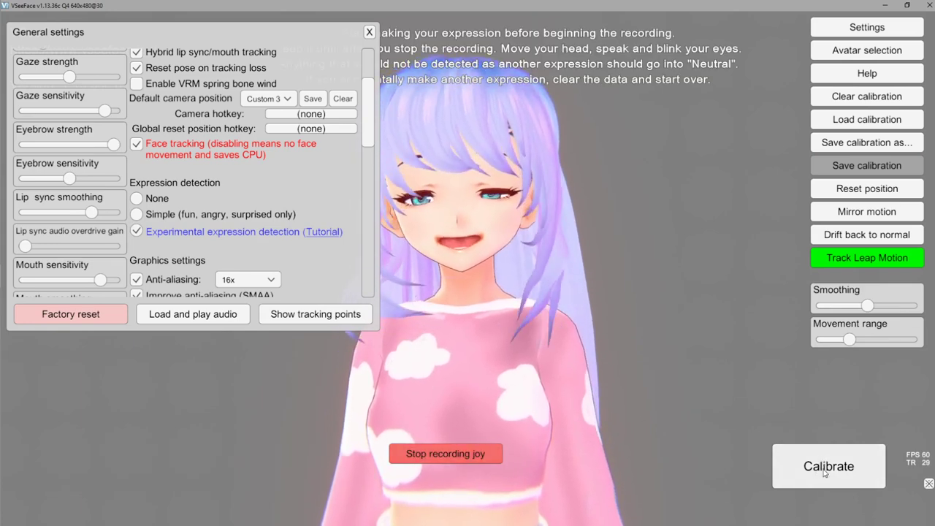
pyautogui.click(446, 454)
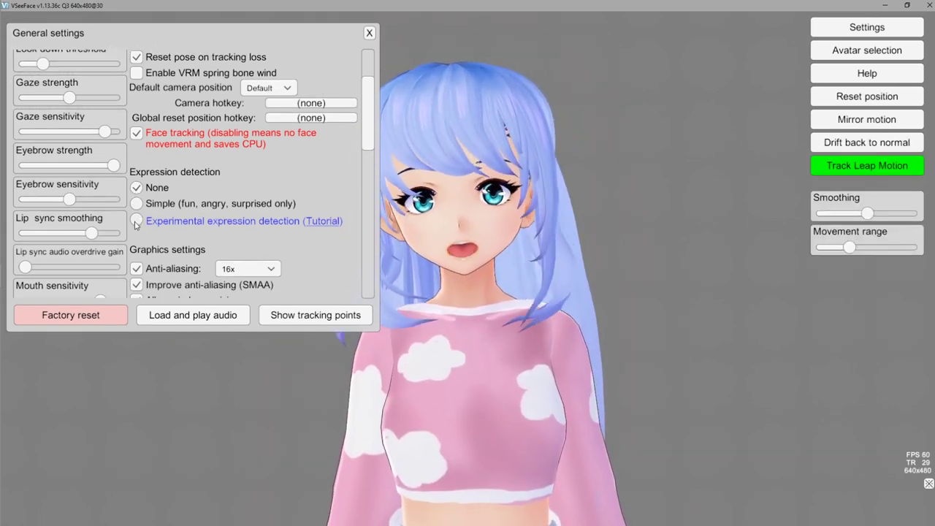
pyautogui.click(137, 221)
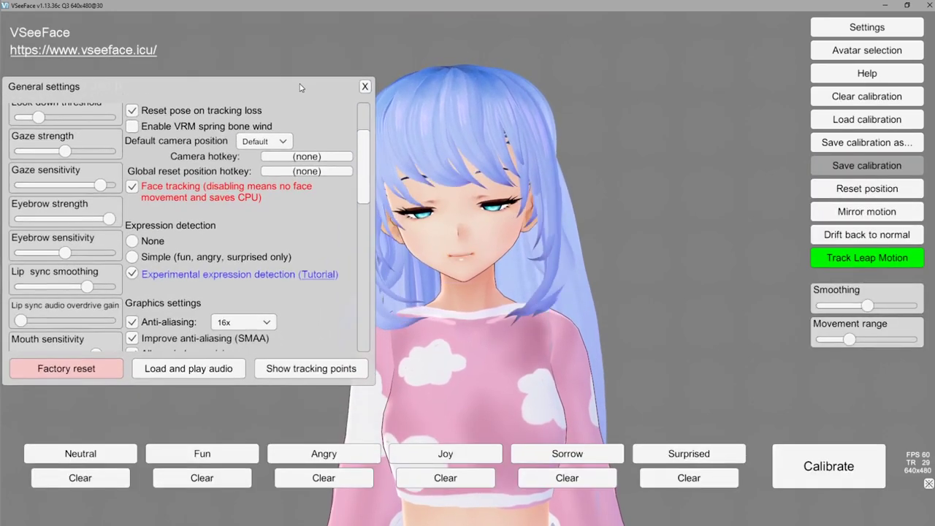
pyautogui.click(466, 453)
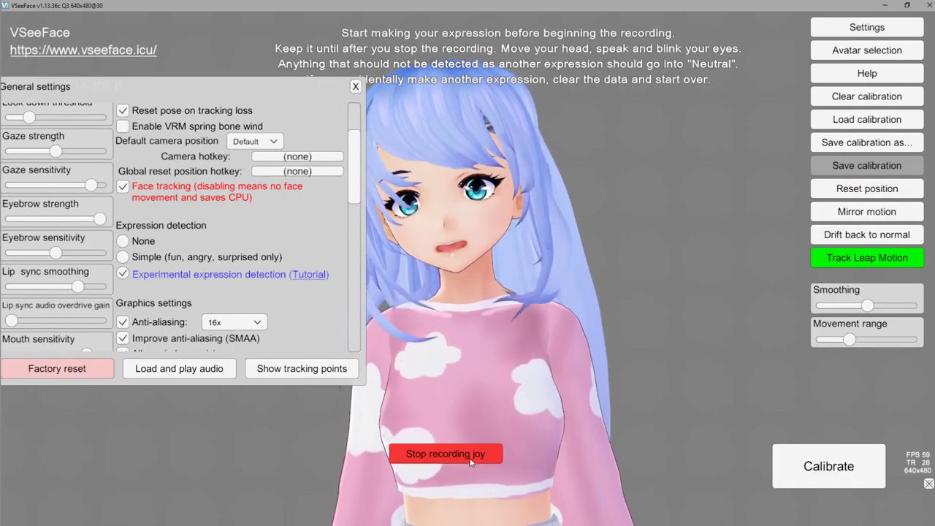
pyautogui.click(472, 455)
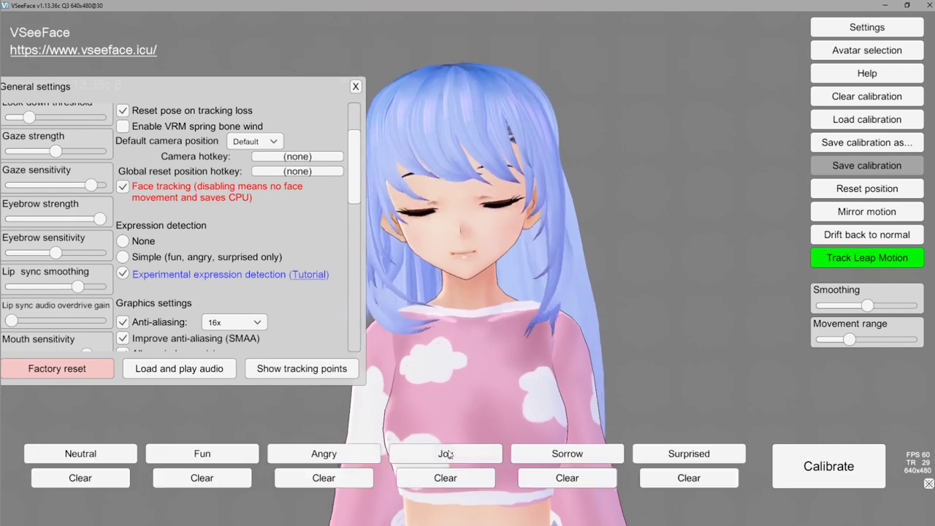
pyautogui.moveTo(272, 86); pyautogui.dragTo(284, 45)
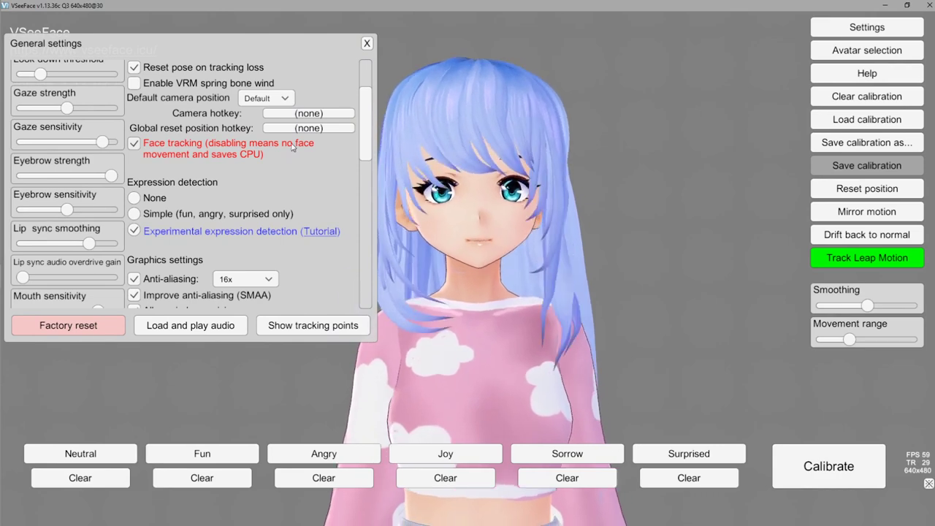
# Choose 1920x1080 from the Resolution list in Graphics settings
pyautogui.scroll(-3, 286, 172)
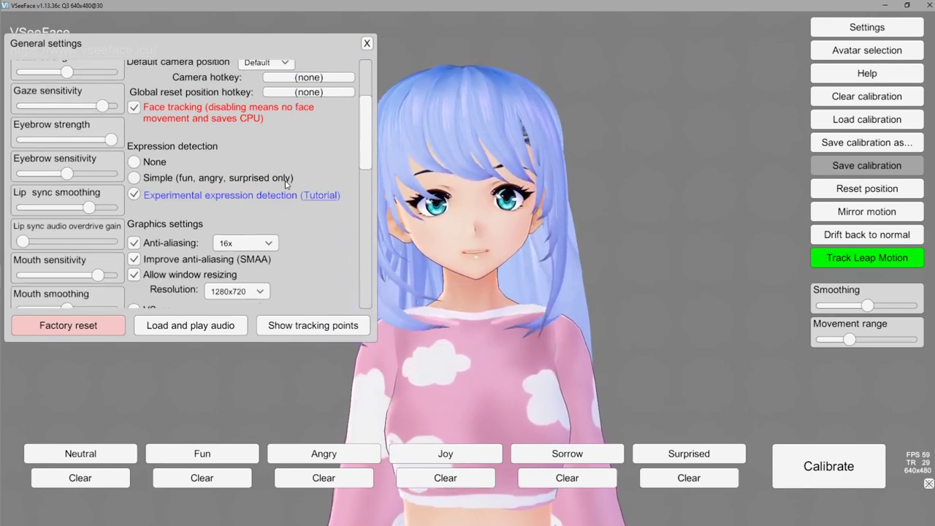
pyautogui.scroll(-1, 285, 184)
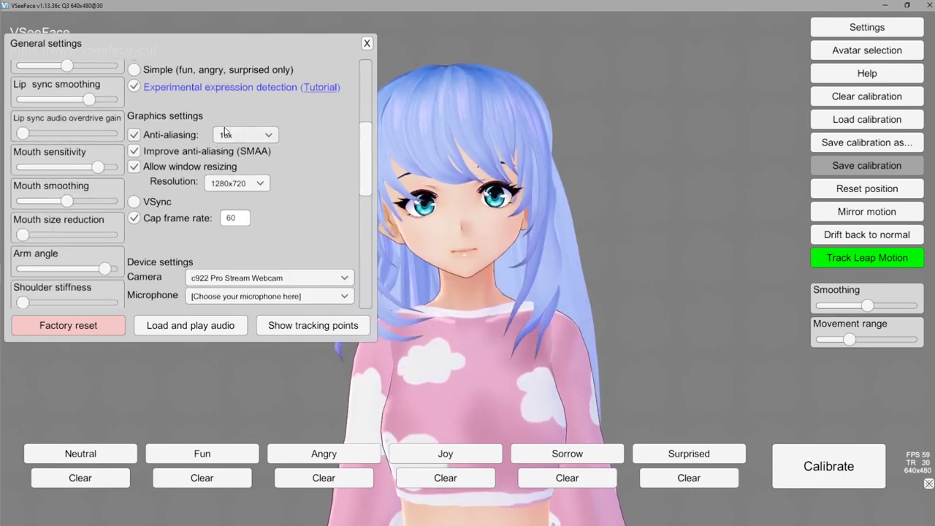
pyautogui.click(239, 183)
pyautogui.click(241, 258)
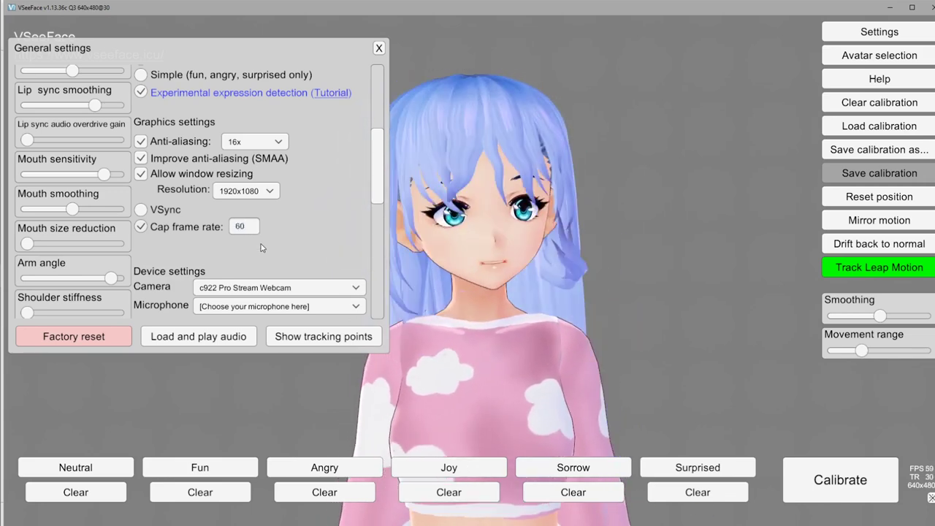
# Select VoiceMeeter Output (VB-Audio VoiceMeeter VAIO) as the lip-sync microphone
pyautogui.scroll(-2, 271, 239)
pyautogui.scroll(-1, 263, 262)
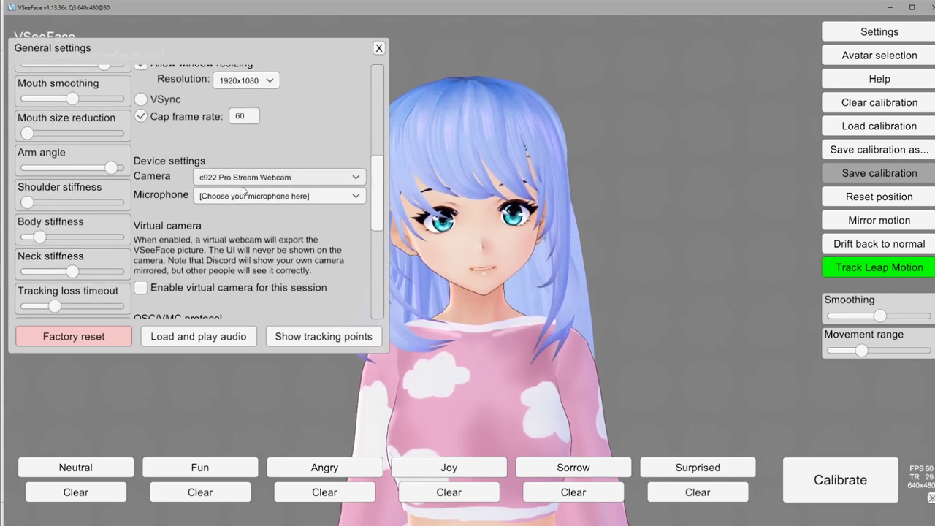
pyautogui.click(268, 197)
pyautogui.click(278, 243)
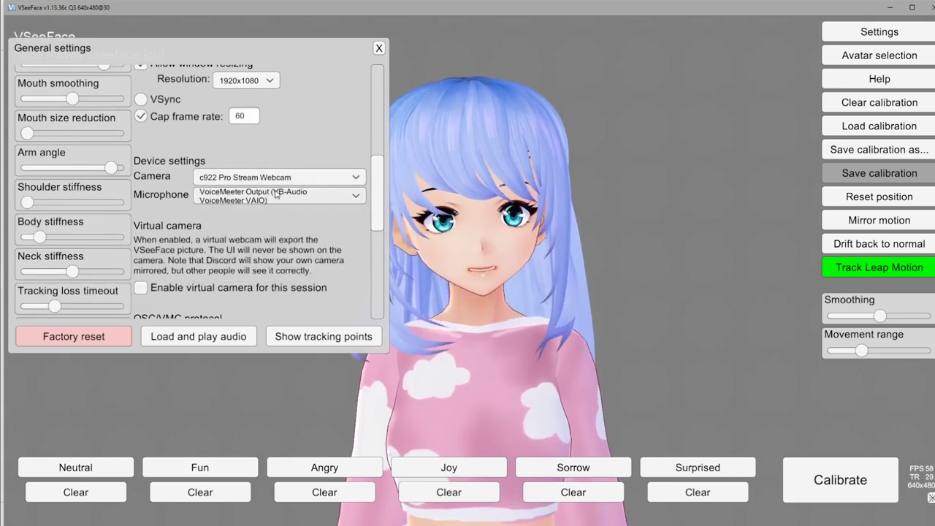
# Scroll through the remaining General settings to review them
pyautogui.scroll(-4, 268, 228)
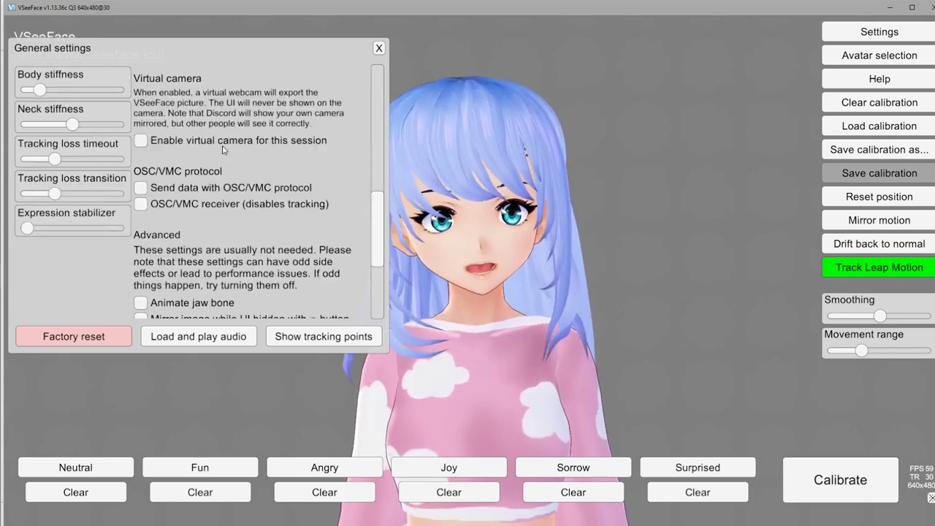
pyautogui.scroll(-3, 236, 197)
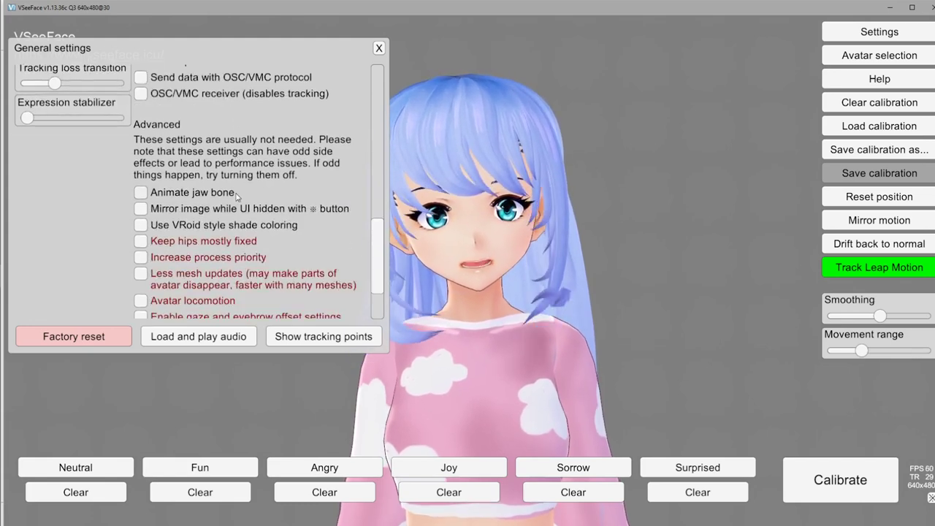
pyautogui.scroll(-3, 245, 223)
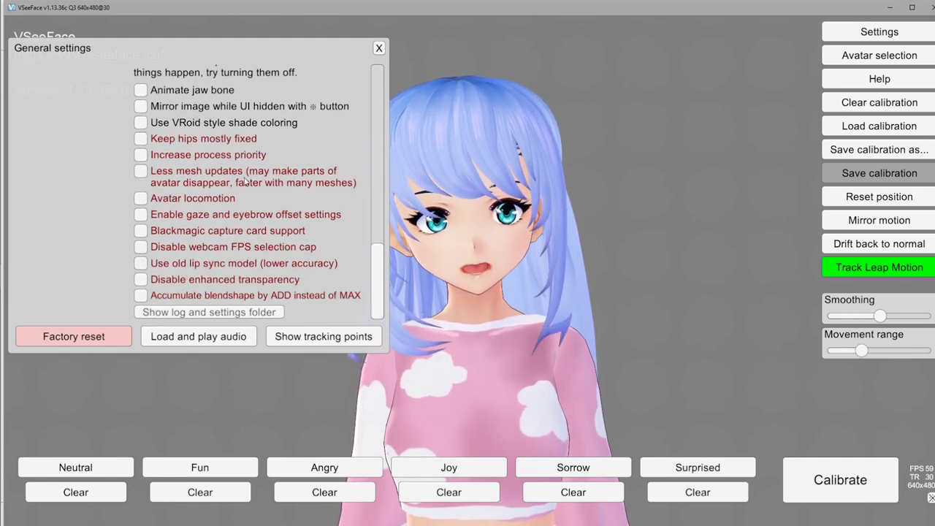
pyautogui.scroll(15, 266, 259)
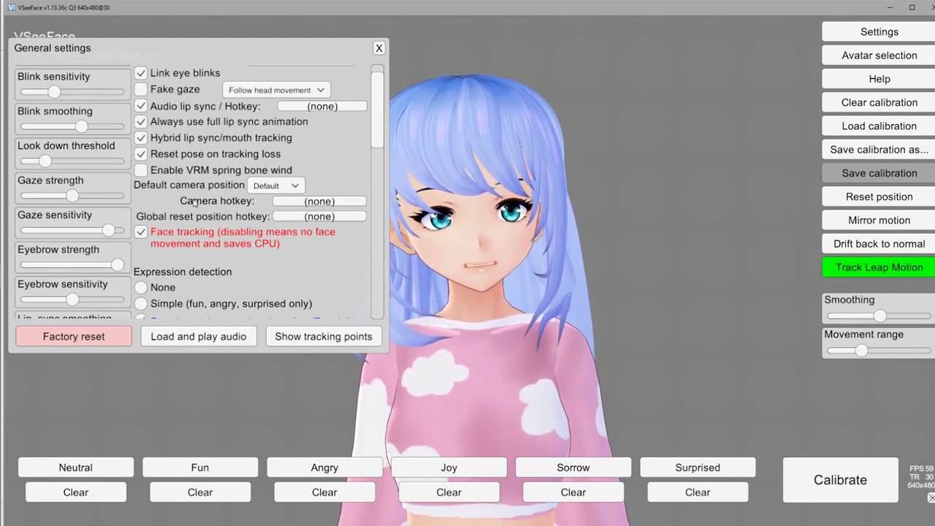
pyautogui.scroll(2, 241, 203)
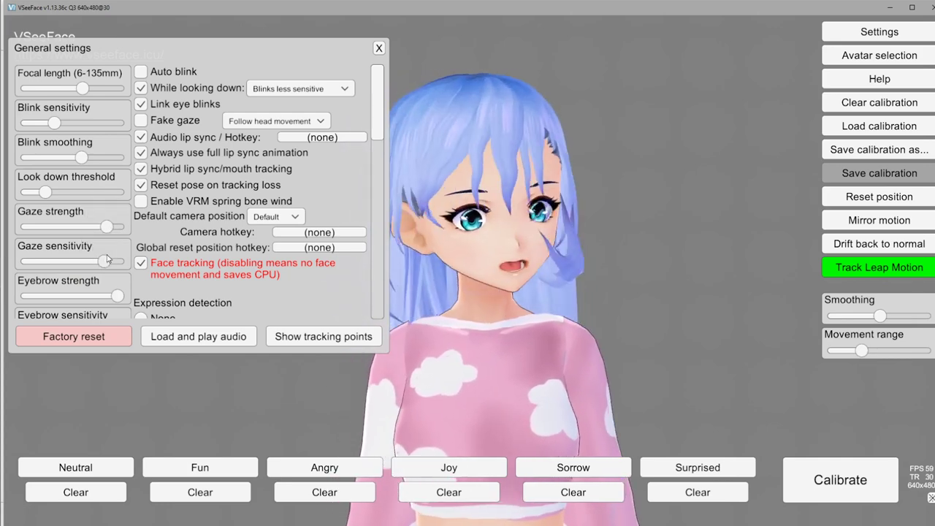
pyautogui.scroll(-3, 86, 216)
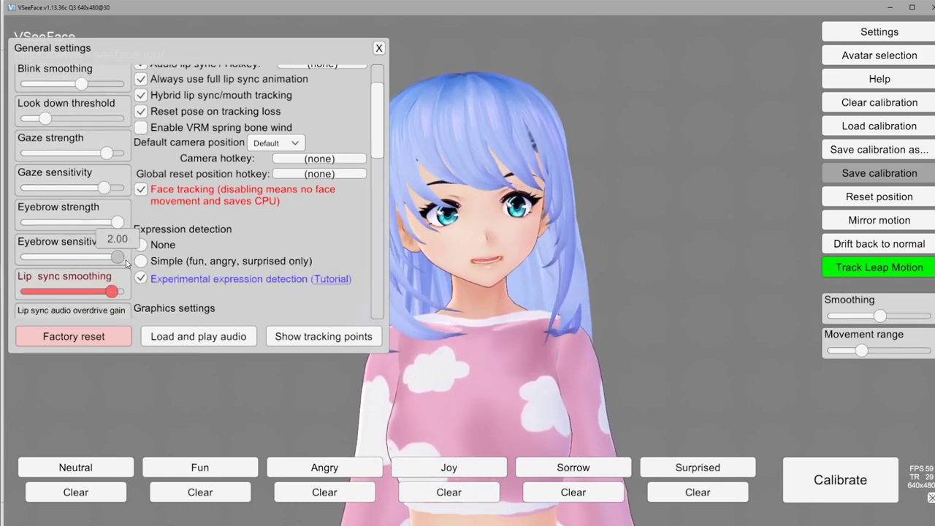
pyautogui.scroll(3, 96, 234)
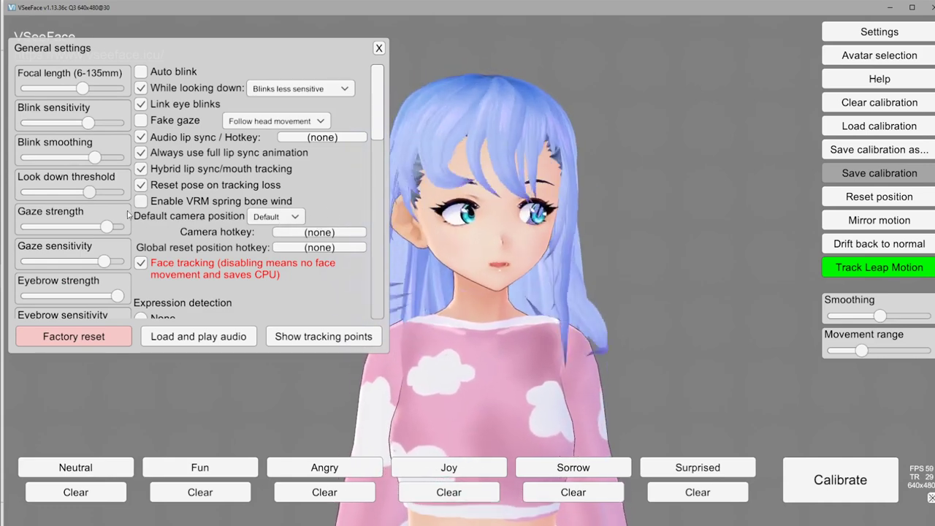
pyautogui.scroll(-9, 127, 213)
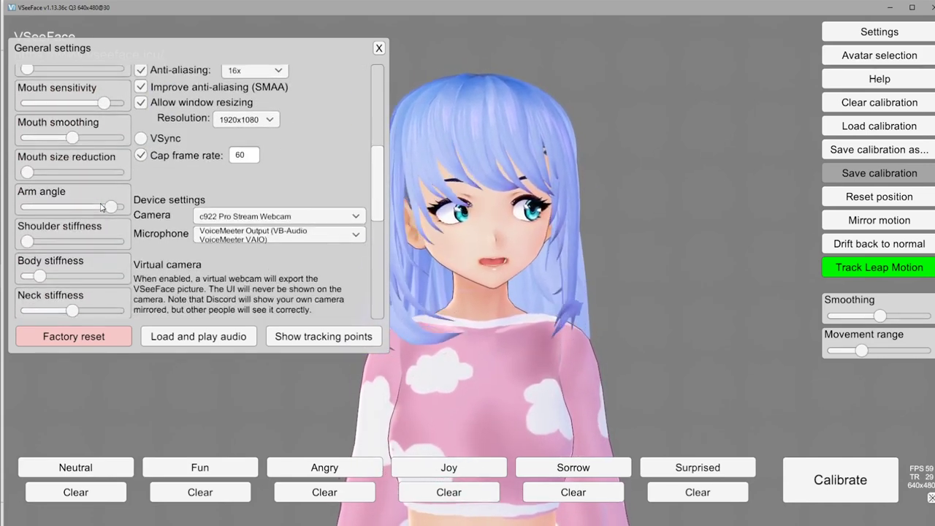
pyautogui.scroll(-2, 102, 207)
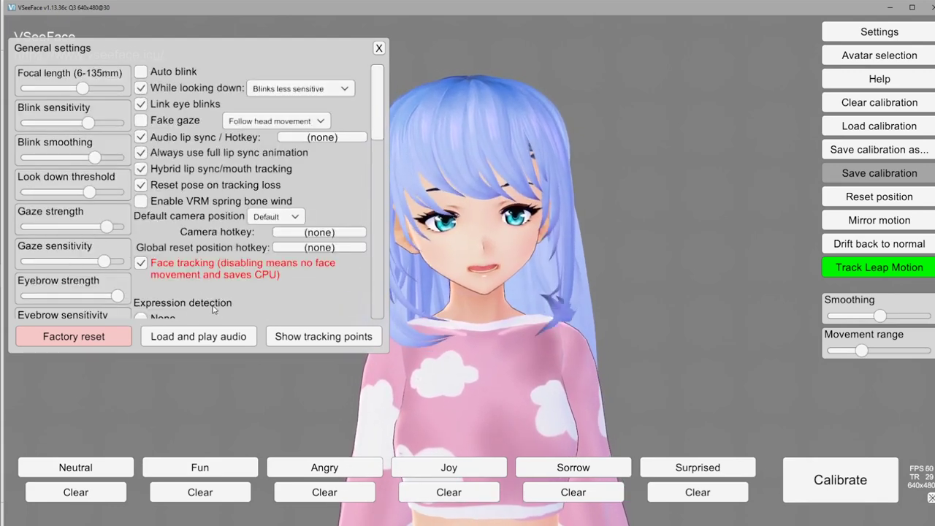
# Test lip sync by playing the Syafire Outro audio file, then stop it
pyautogui.click(115, 338)
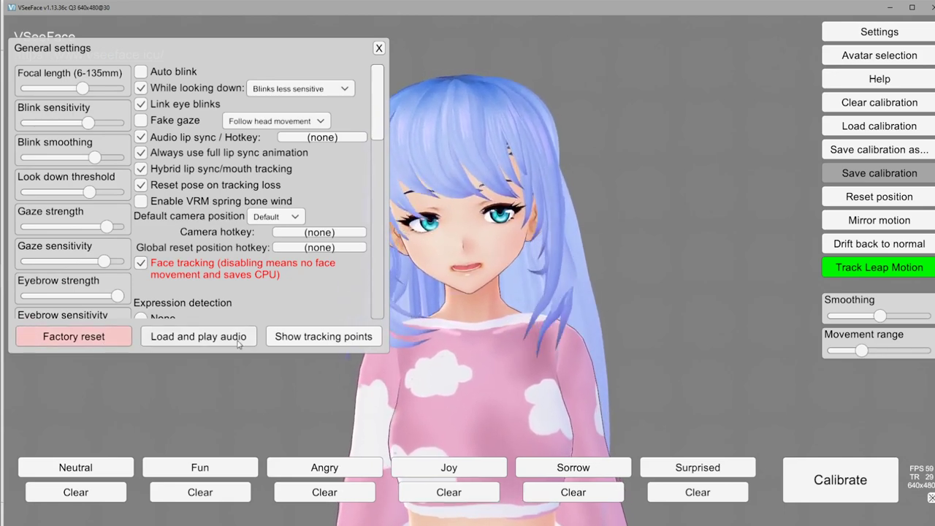
pyautogui.scroll(-3, 237, 344)
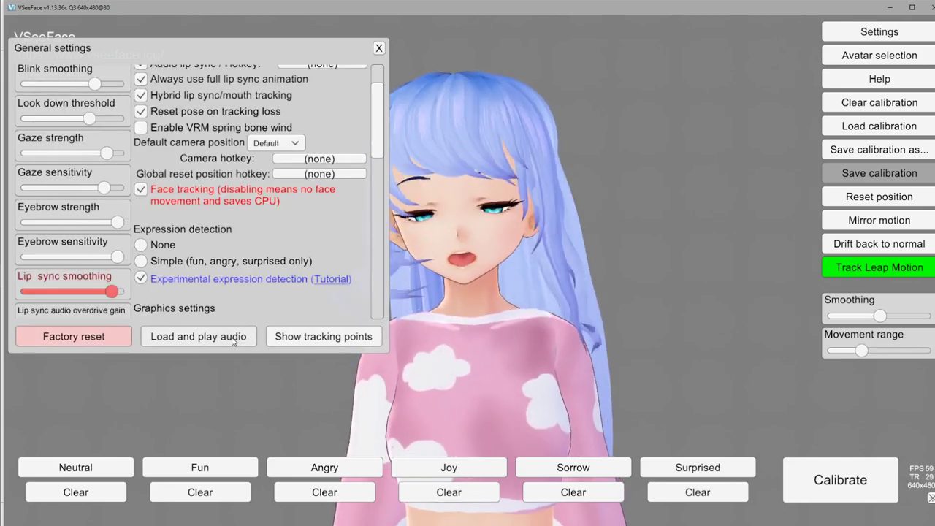
pyautogui.click(234, 338)
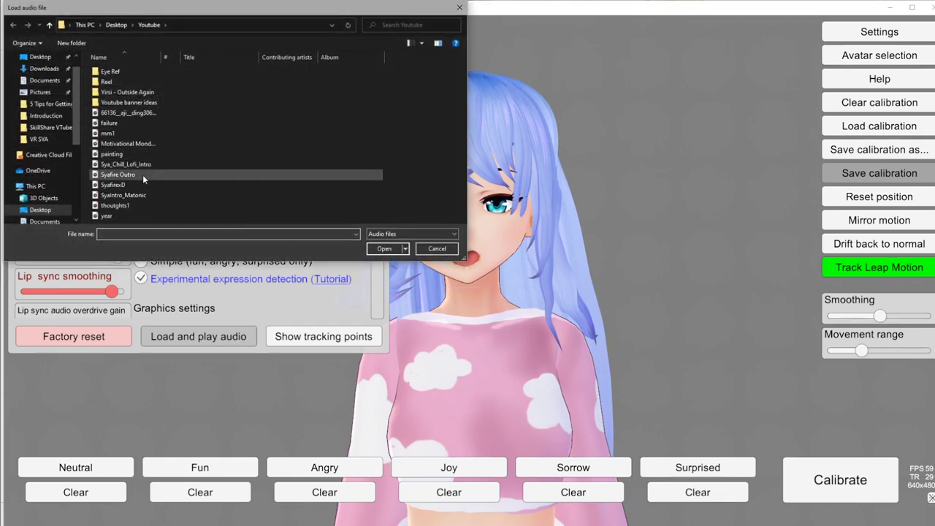
pyautogui.doubleClick(143, 175)
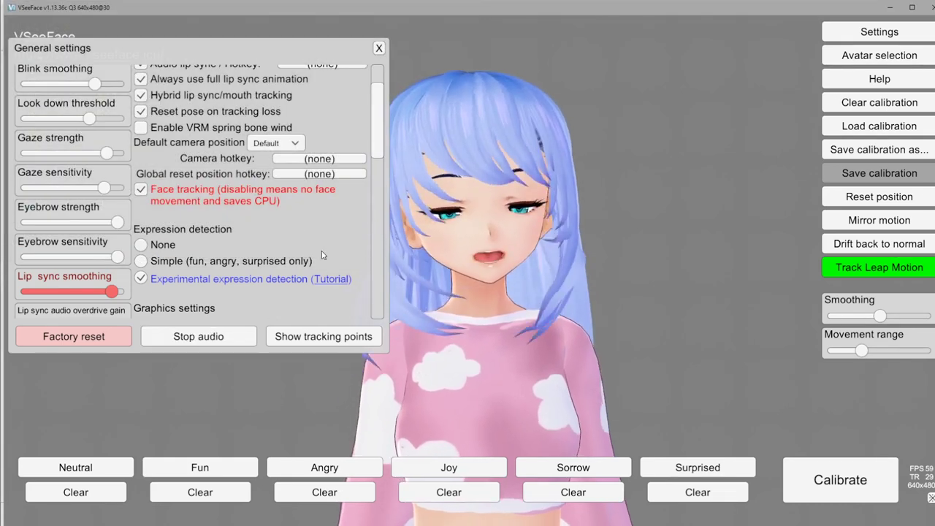
pyautogui.click(245, 334)
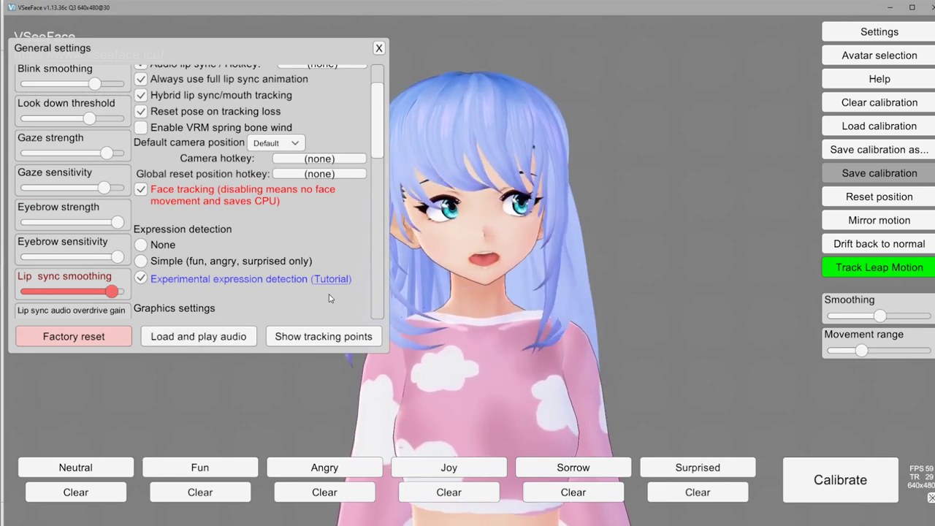
# Show and hide the face tracking points, then close General settings
pyautogui.click(354, 341)
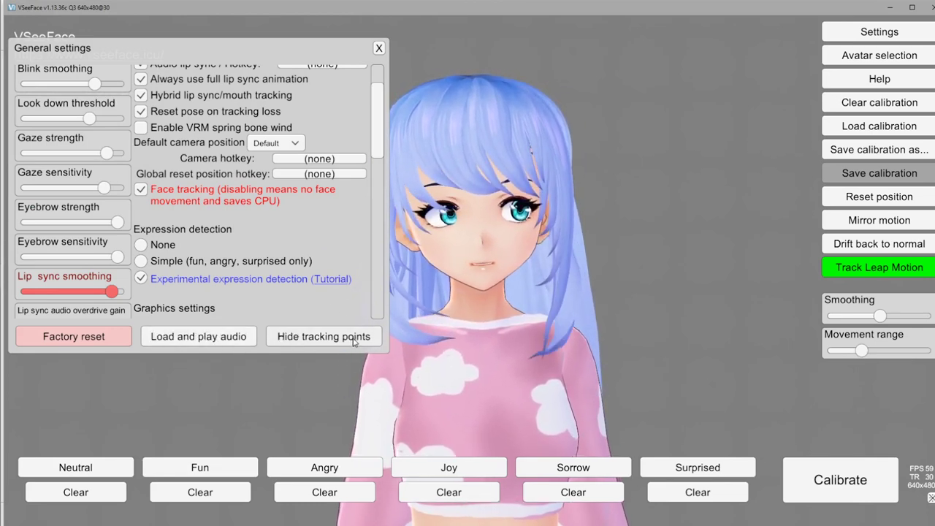
pyautogui.click(314, 337)
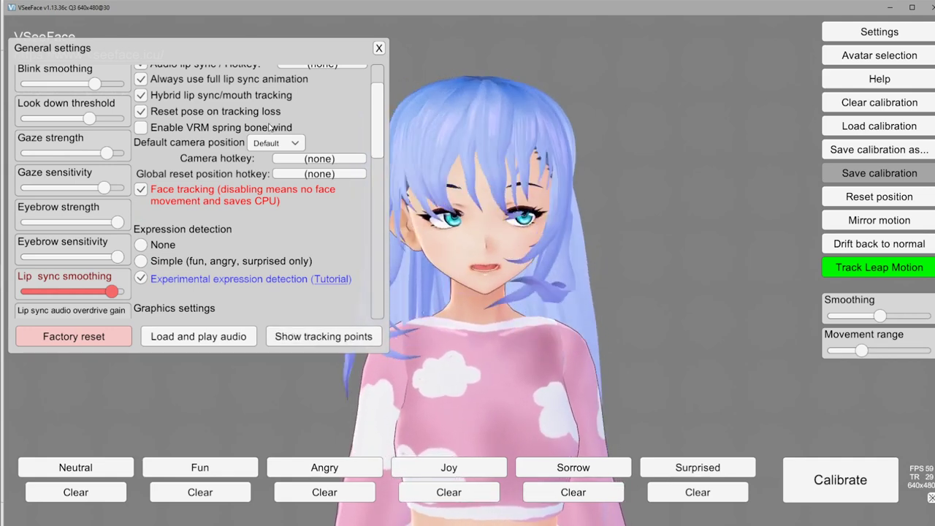
pyautogui.moveTo(269, 127)
pyautogui.mouseDown()
pyautogui.moveTo(470, 384)
pyautogui.moveTo(269, 95)
pyautogui.moveTo(268, 124)
pyautogui.mouseUp()
pyautogui.scroll(-3, 254, 251)
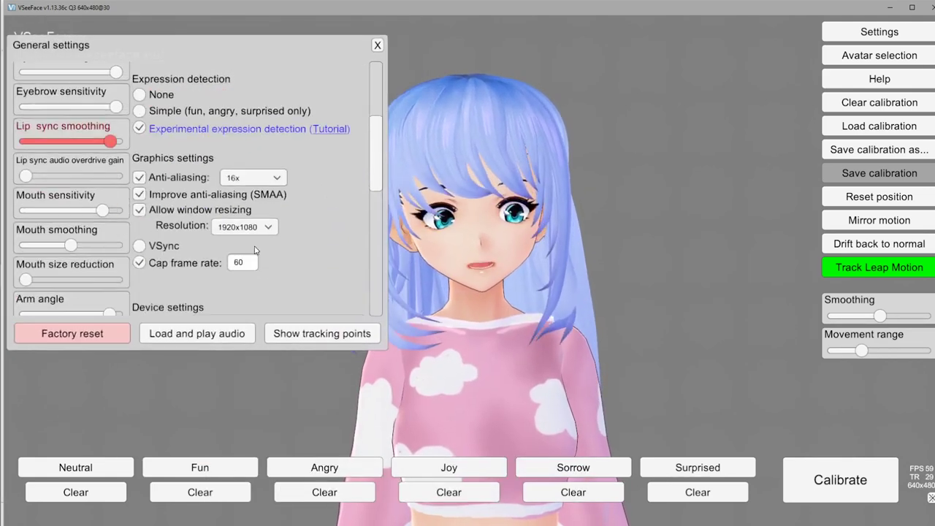
pyautogui.click(377, 45)
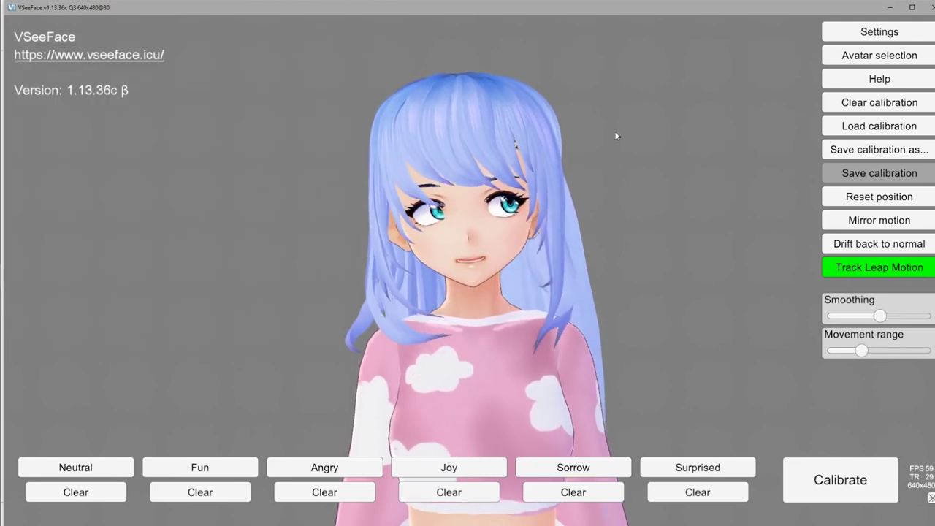
# Open the avatar selection, cancel it unchanged, and bring up the help page
pyautogui.click(882, 59)
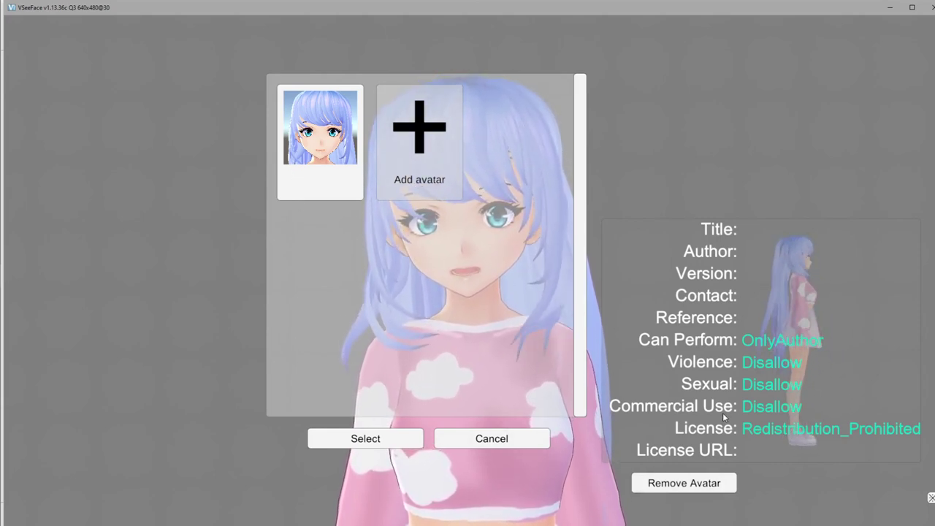
pyautogui.click(540, 439)
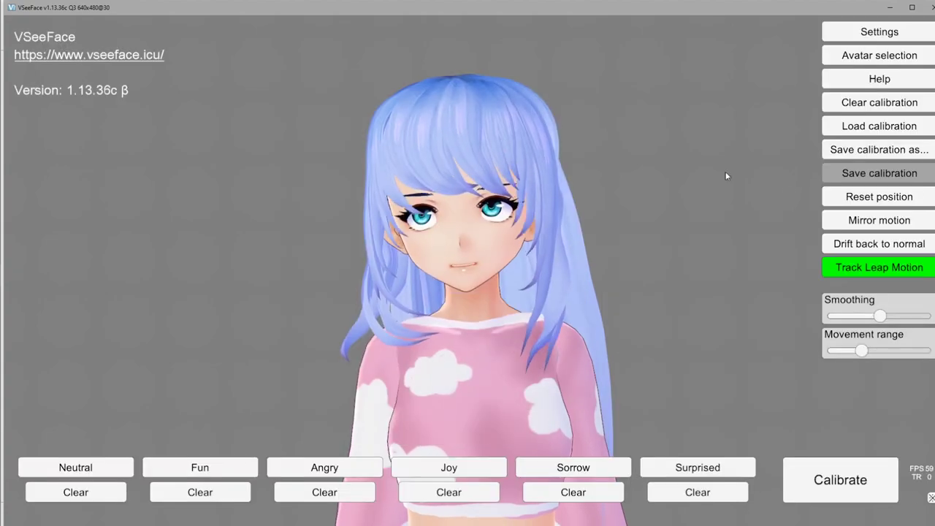
pyautogui.click(874, 84)
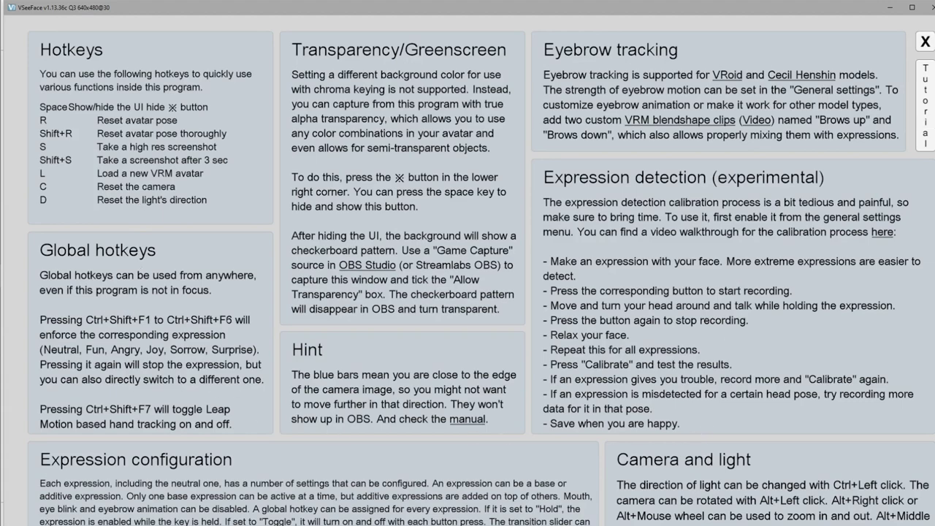
# Page through the OBS transparency tutorial to the end and close it
pyautogui.click(924, 113)
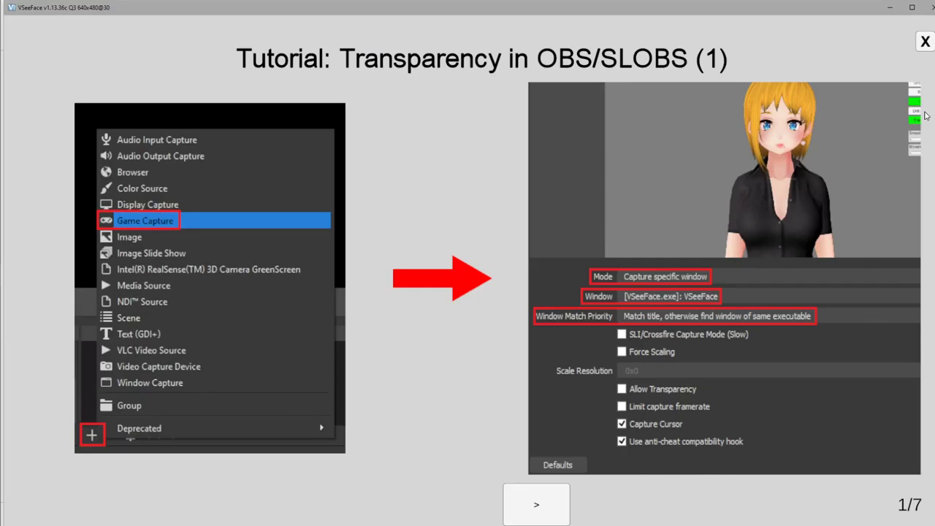
pyautogui.click(541, 514)
pyautogui.click(541, 512)
pyautogui.click(540, 512)
pyautogui.click(540, 511)
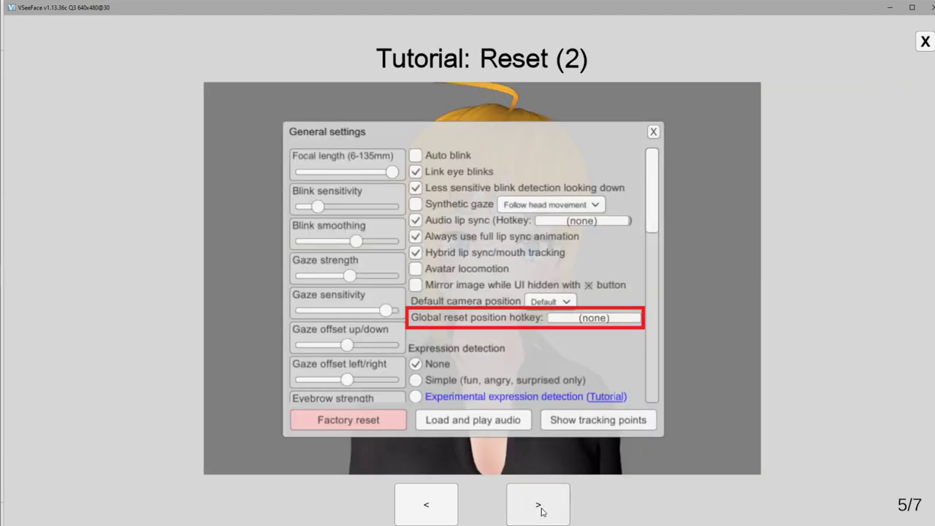
pyautogui.click(540, 511)
pyautogui.click(541, 512)
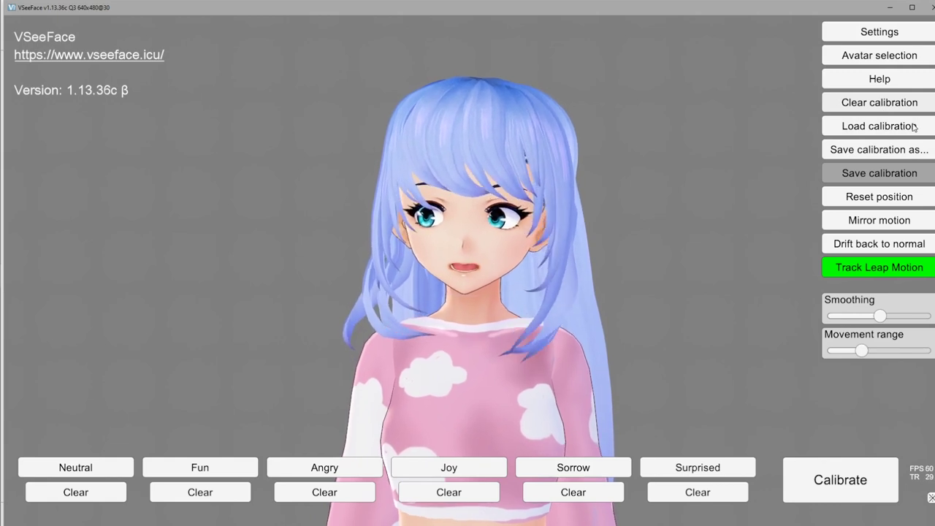
# Reopen and close the help page, then reset the avatar's position
pyautogui.click(884, 73)
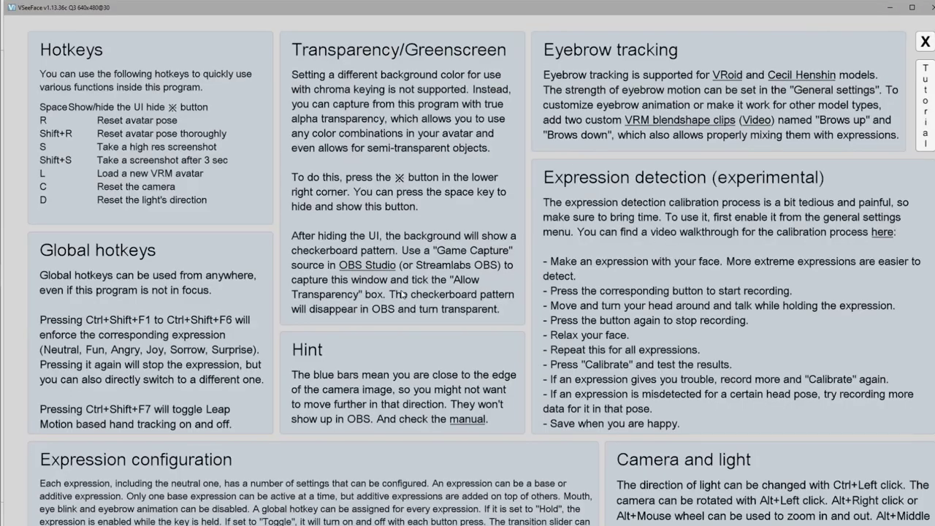
pyautogui.click(924, 42)
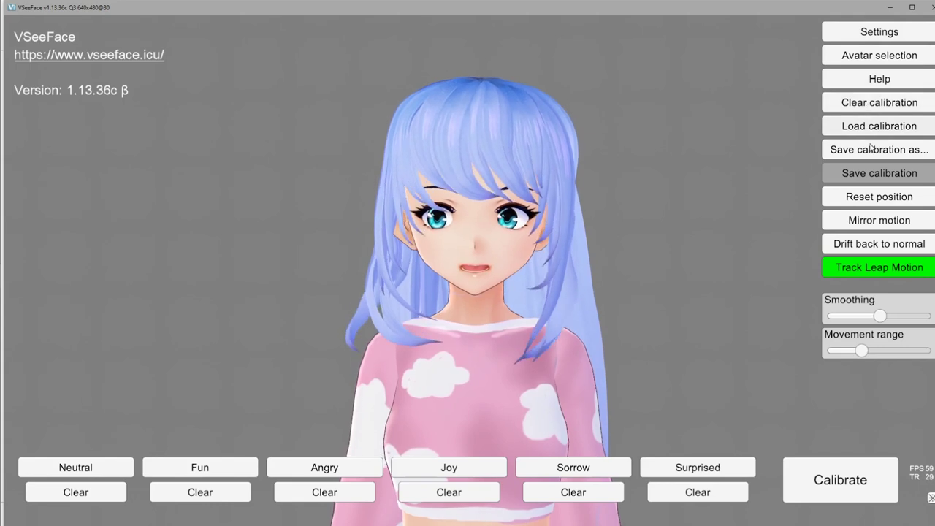
pyautogui.click(832, 201)
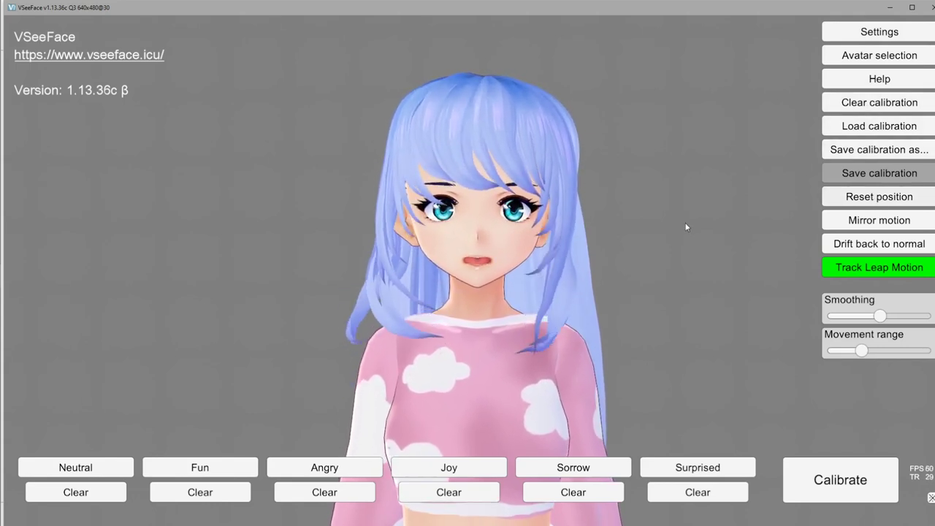
# Leave Mirror motion on, Drift back to normal off, and Leap Motion tracking on
pyautogui.click(884, 226)
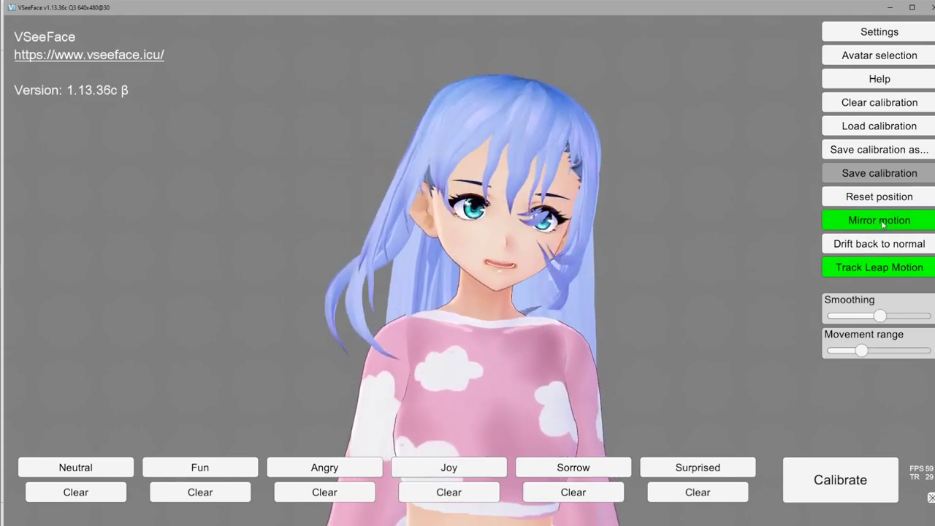
pyautogui.click(881, 228)
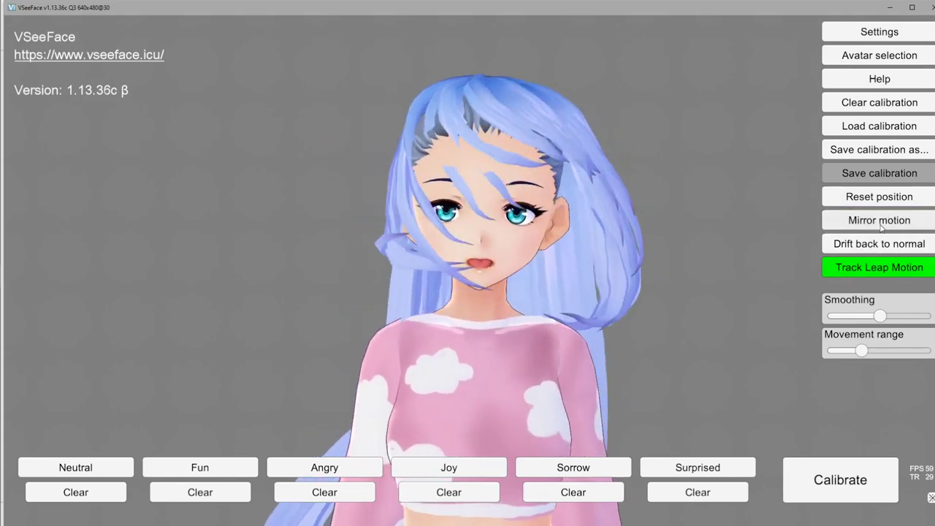
pyautogui.click(879, 227)
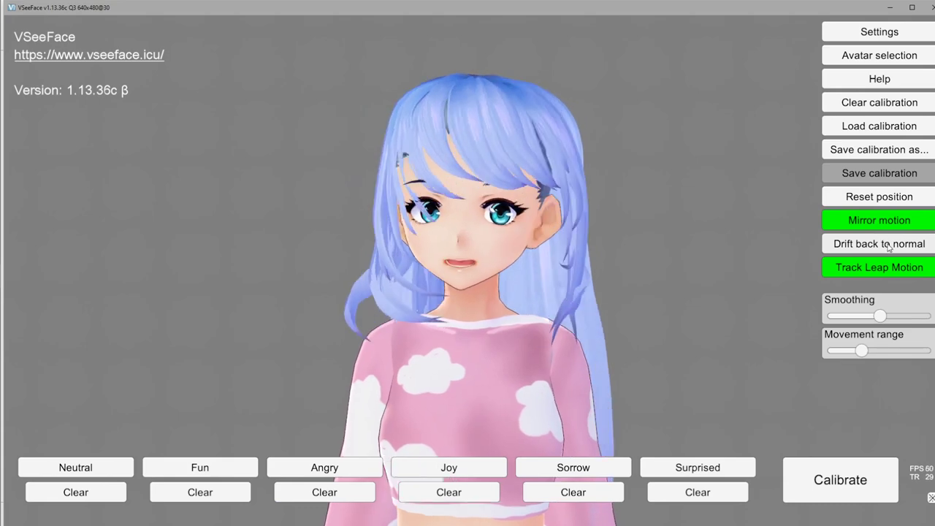
pyautogui.click(888, 248)
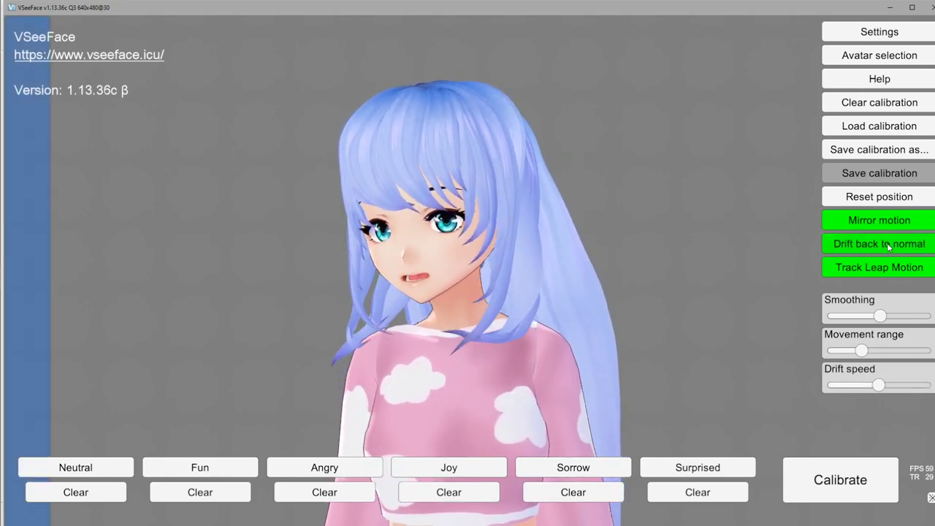
pyautogui.click(888, 247)
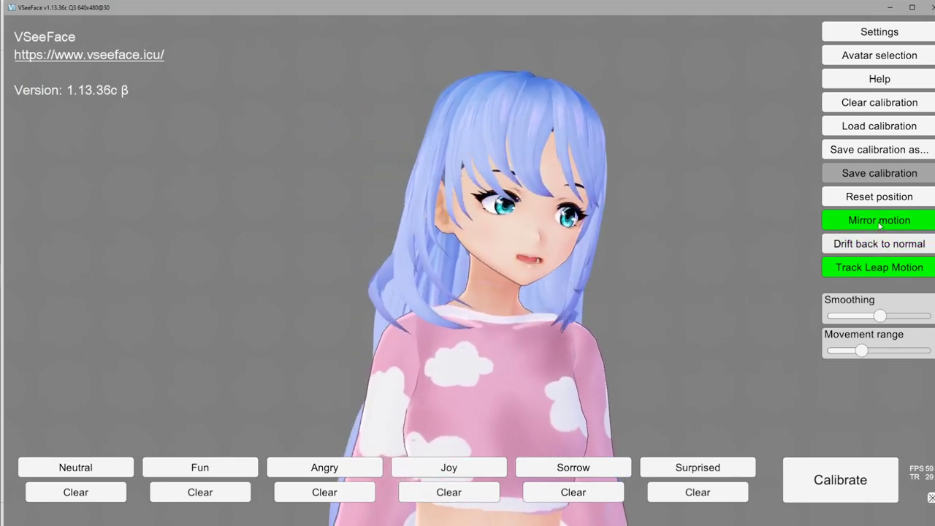
pyautogui.click(868, 269)
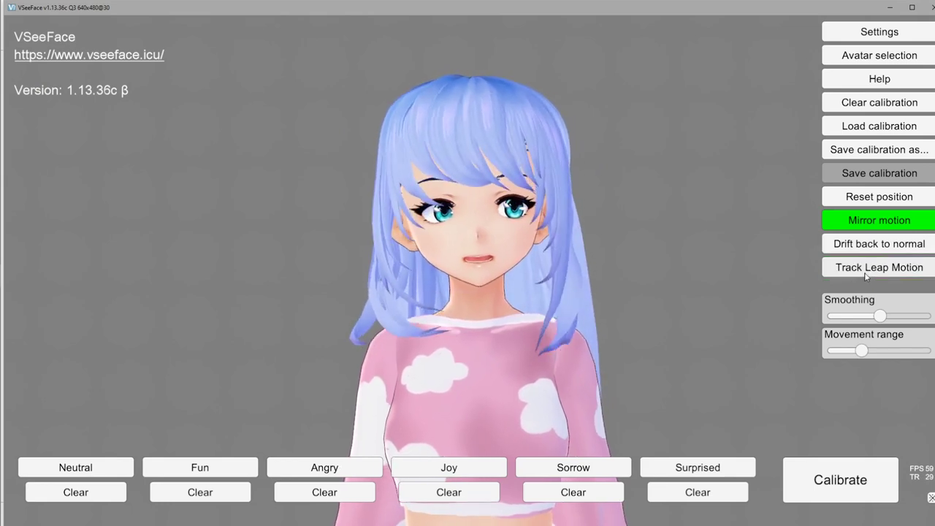
pyautogui.click(868, 268)
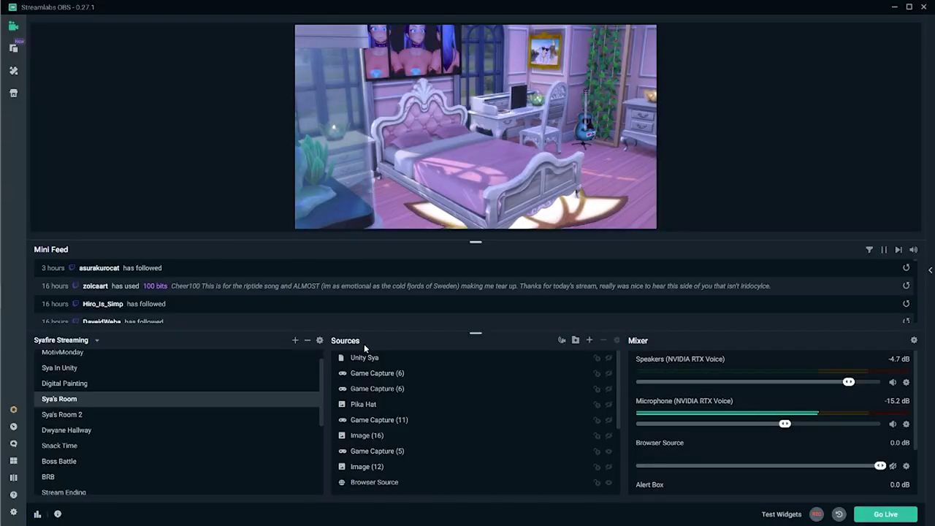
# Add a new Game Capture source named 'VR Sya VSeeFace' to the scene
pyautogui.click(589, 341)
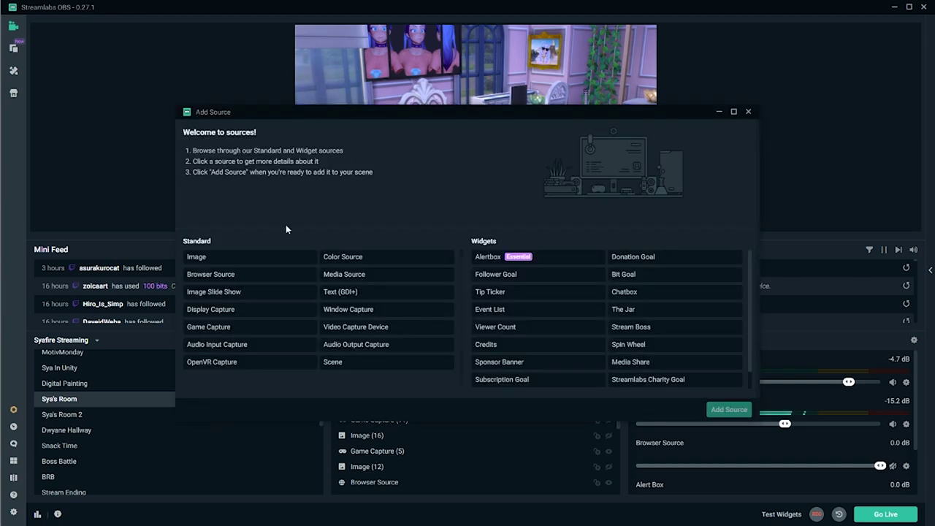
pyautogui.click(244, 327)
pyautogui.click(734, 407)
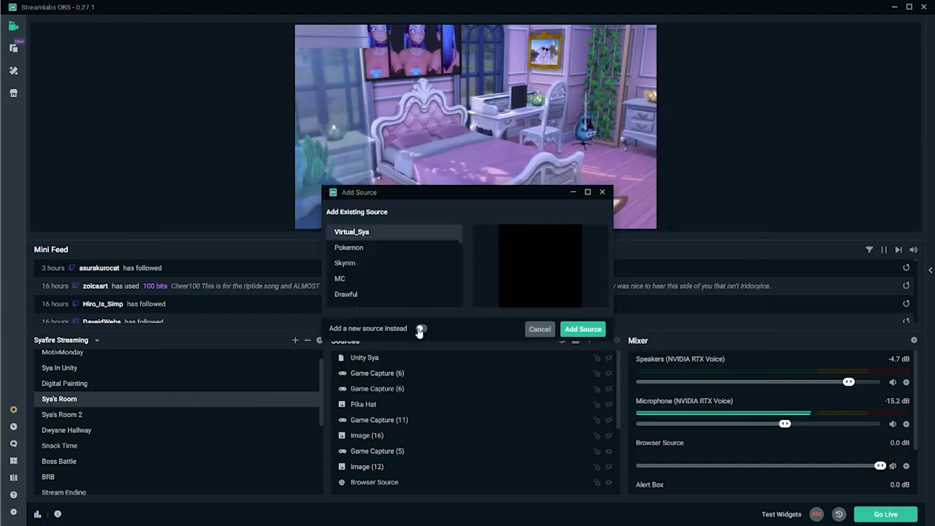
pyautogui.click(421, 329)
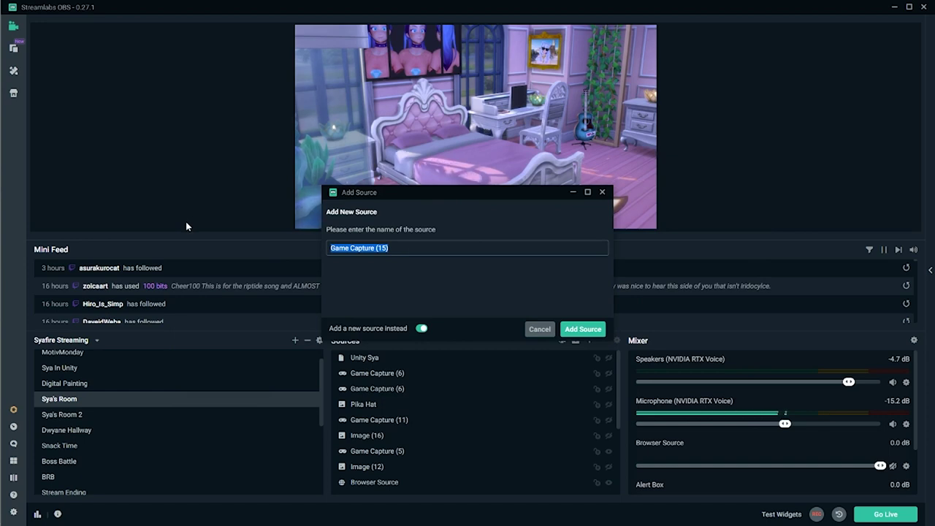
pyautogui.write('VR')
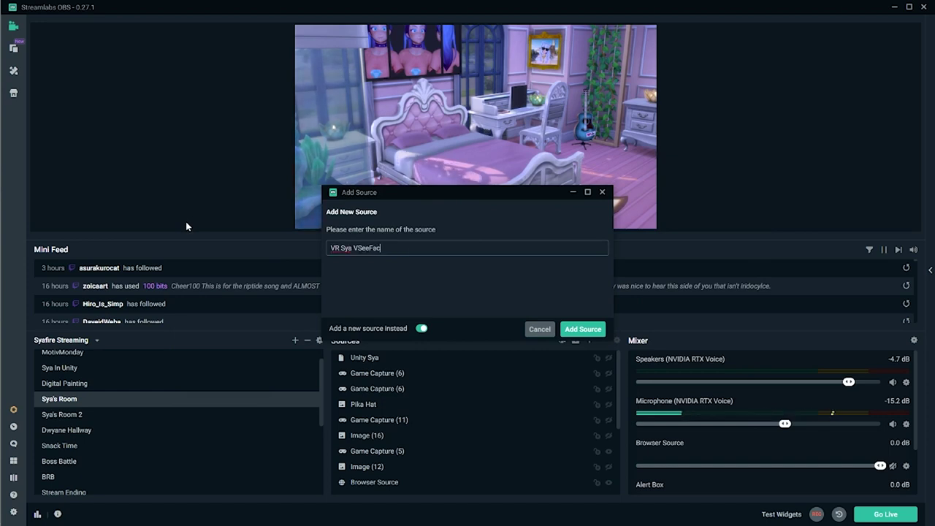
pyautogui.write(' Sya VSeeFac')
pyautogui.press('Return')
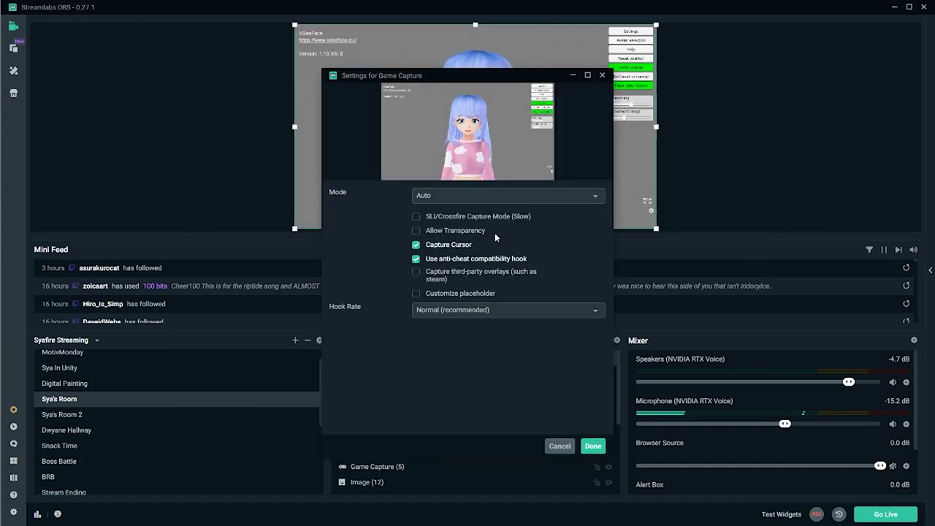
# Enable Allow Transparency and set the capture mode to the specific VSeeFace window
pyautogui.click(415, 231)
pyautogui.click(492, 195)
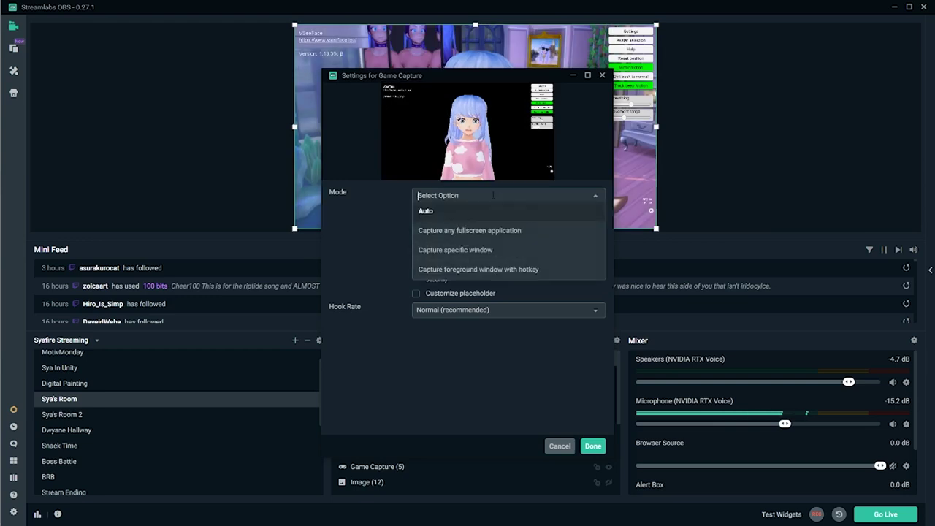
pyautogui.click(482, 249)
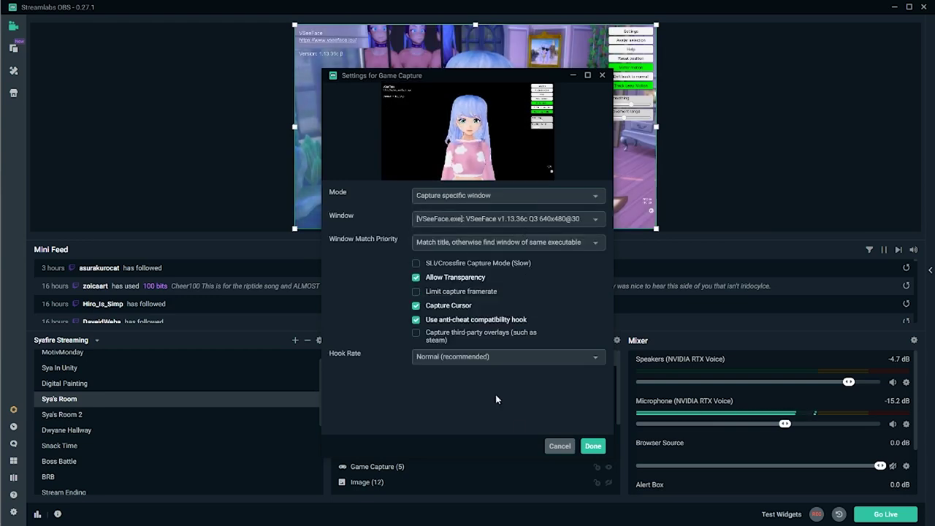
pyautogui.click(592, 446)
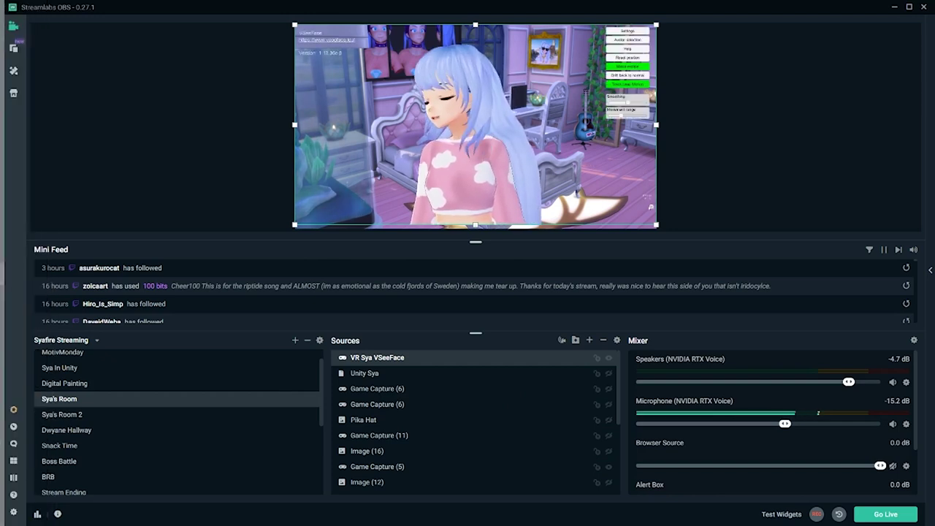
# Move the VSeeFace avatar to the right of the bedroom scene and scale it down onto the bottom edge
pyautogui.moveTo(452, 142); pyautogui.dragTo(593, 153)
pyautogui.moveTo(599, 29); pyautogui.dragTo(601, 103)
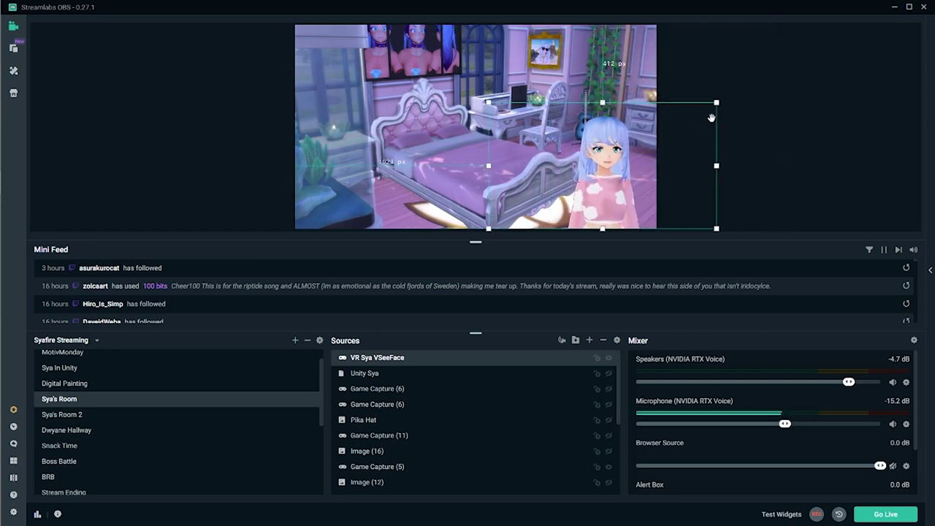
pyautogui.click(566, 231)
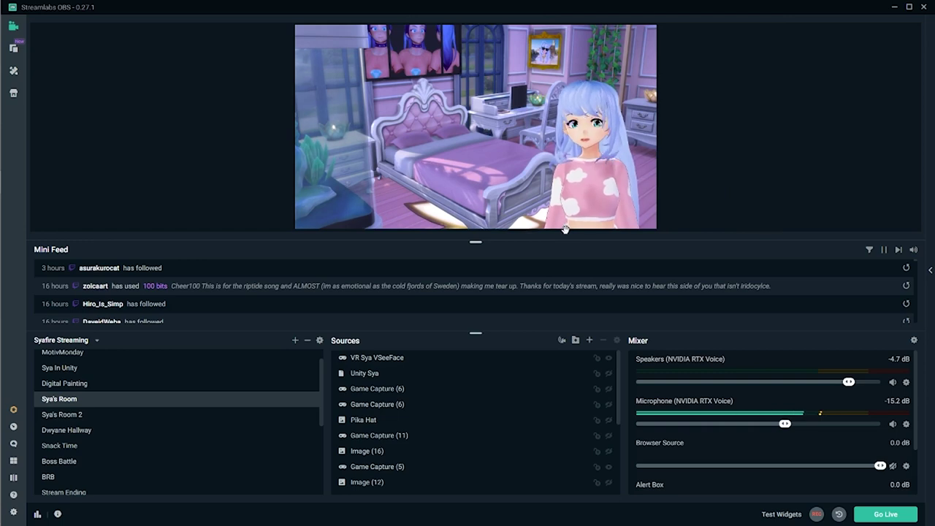